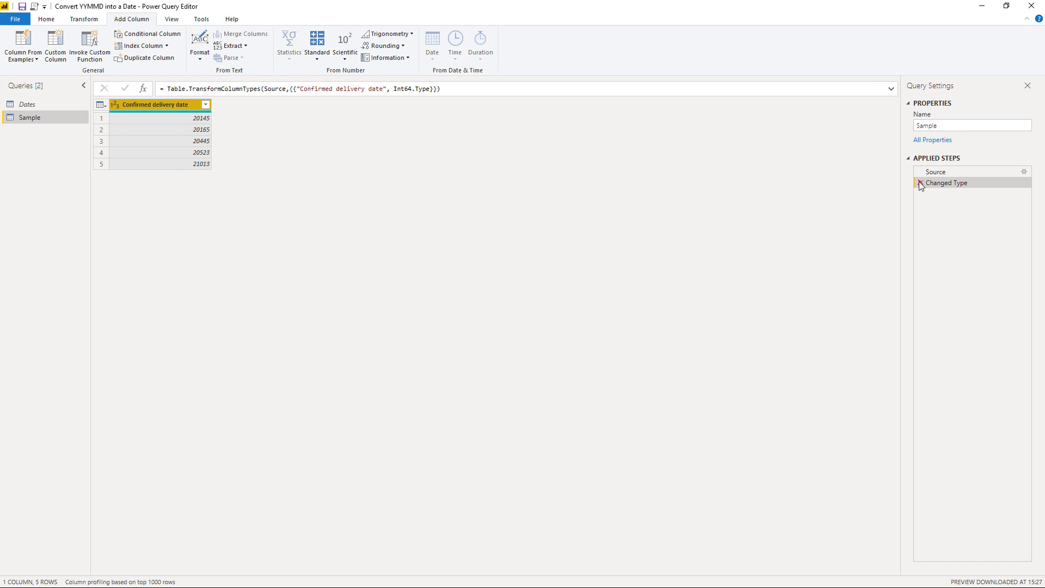
Step: Remove the Changed Type step from the Sample query and add a column extracting the first 2 characters of Confirmed delivery date
left_click(920, 183)
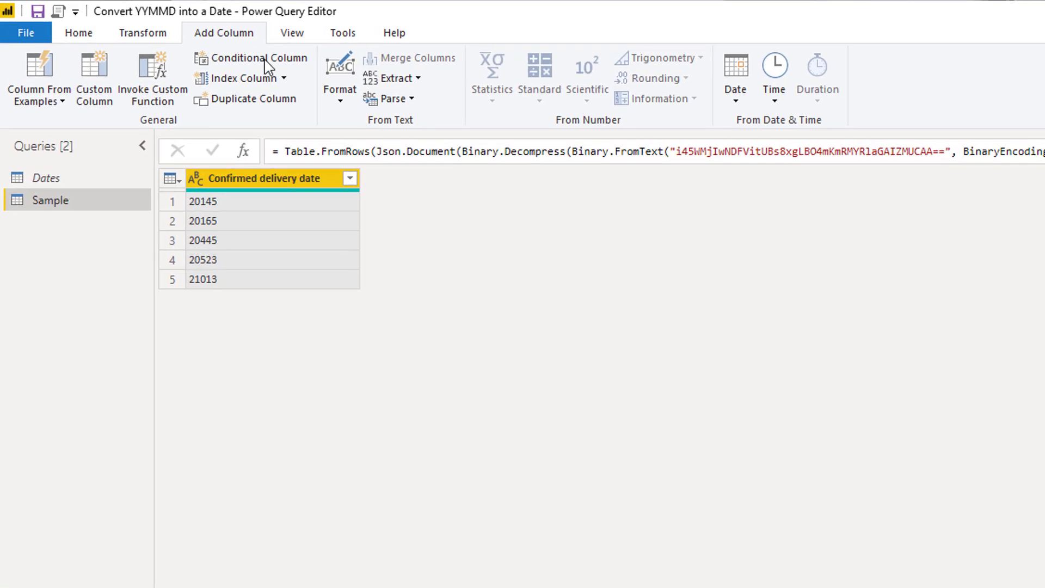
left_click(410, 82)
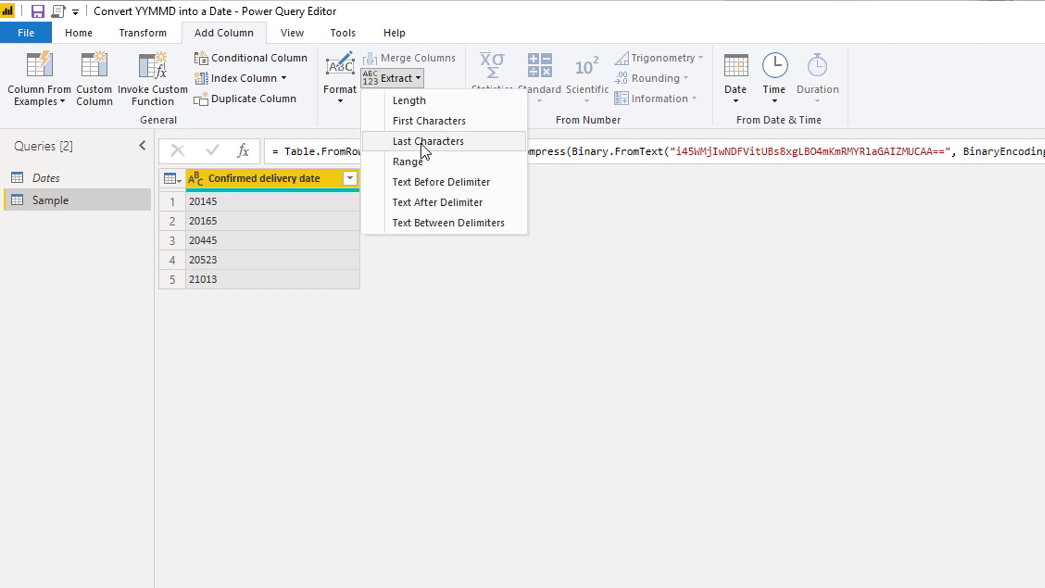
left_click(425, 121)
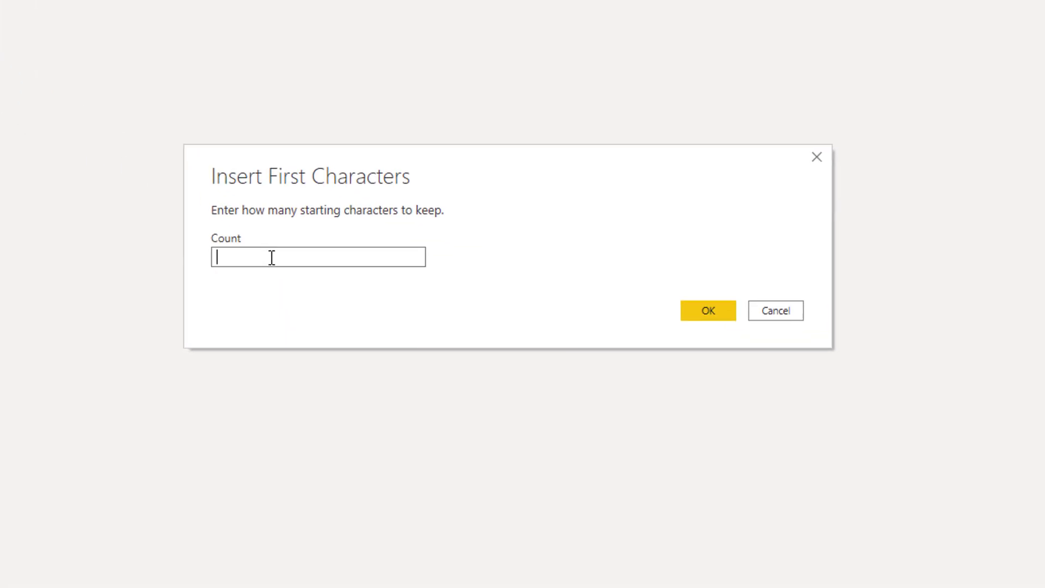
type("2")
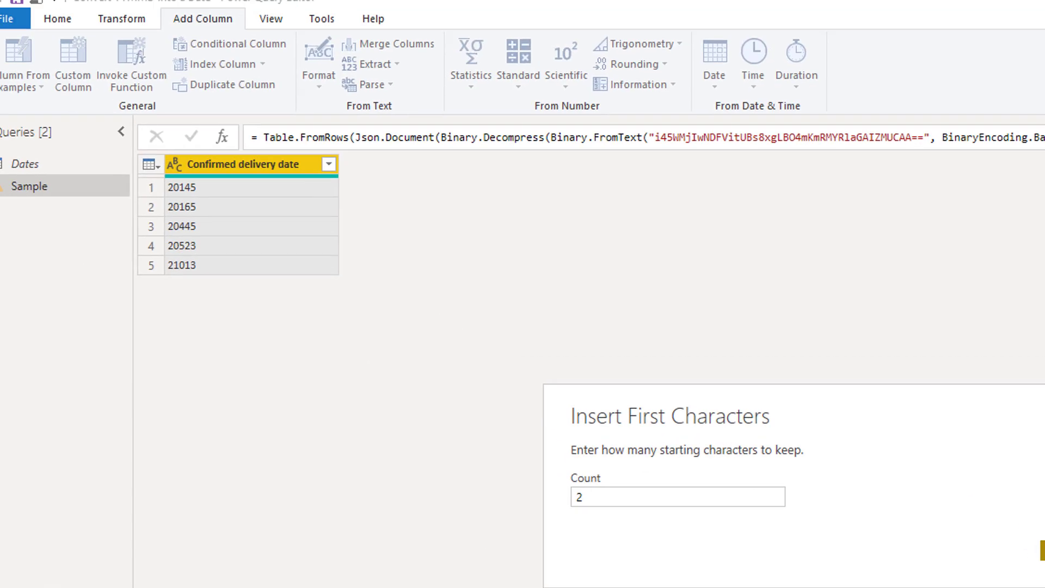
left_click(709, 310)
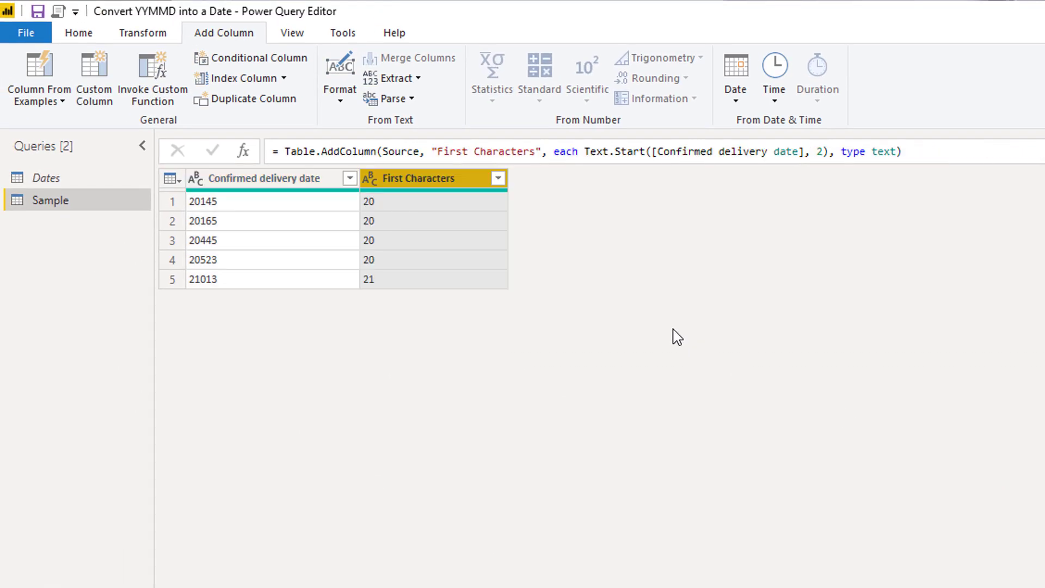
Step: In the new column's formula, rename the column to Year and add 2000+ before the Text.Start expression
left_click_drag(437, 152, 535, 153)
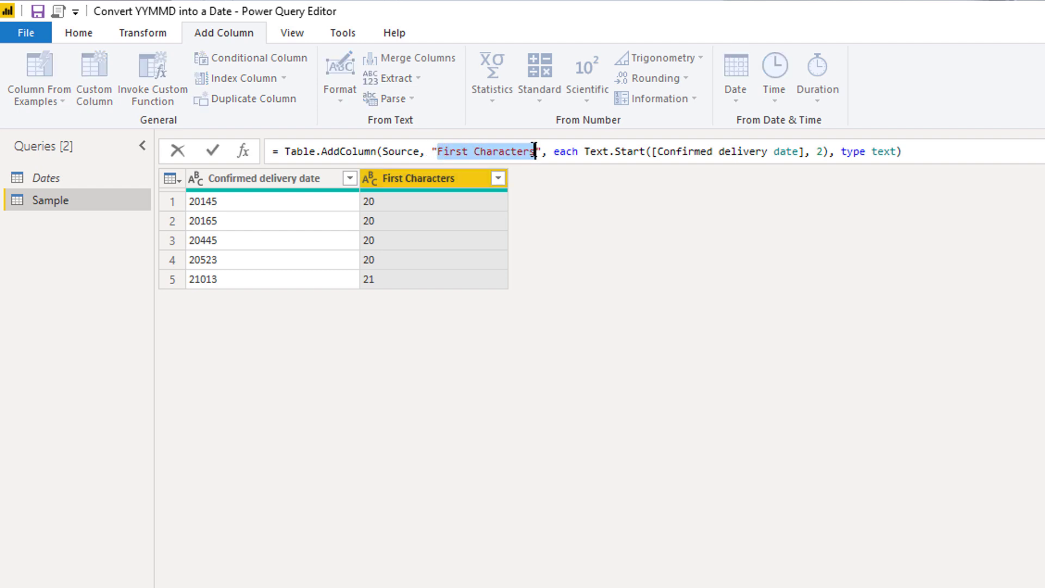
type("Year")
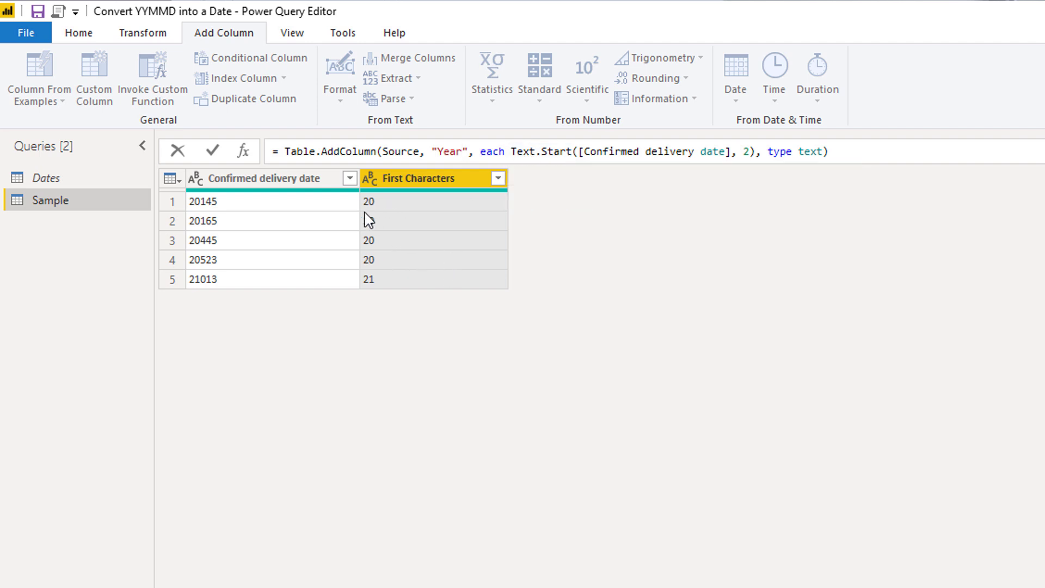
left_click(505, 152)
type("200")
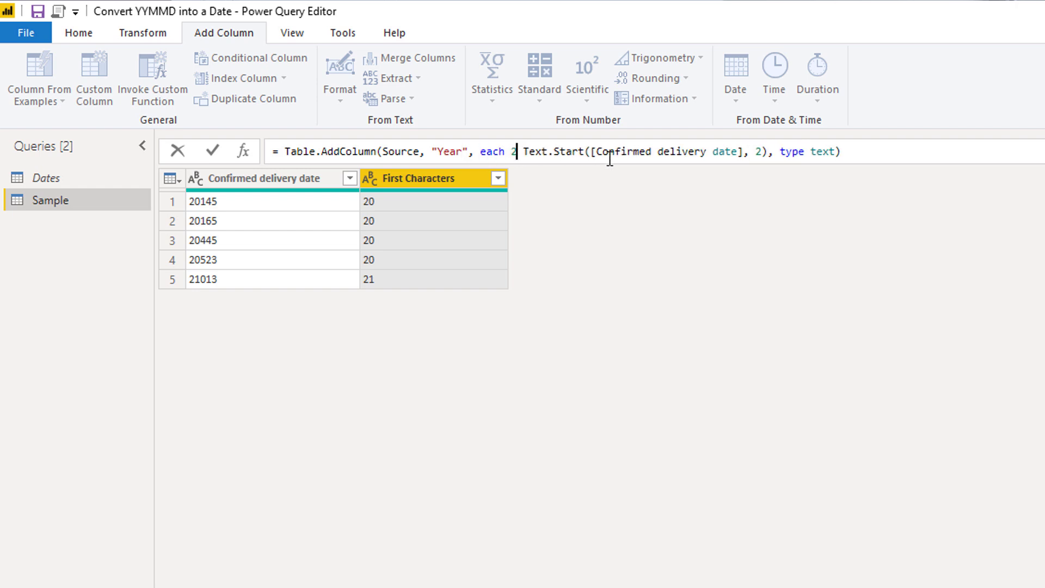
type("0")
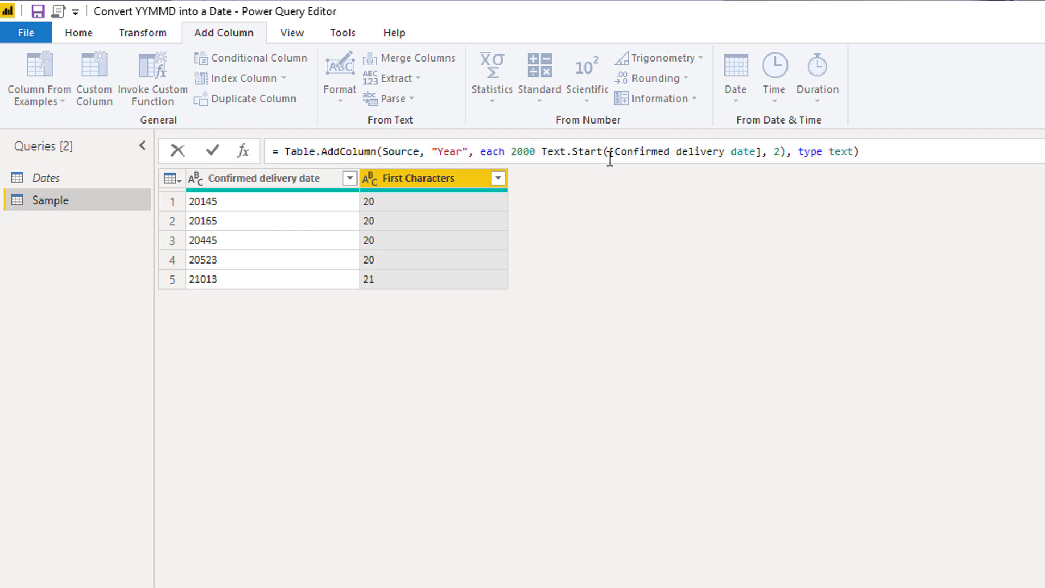
type("+")
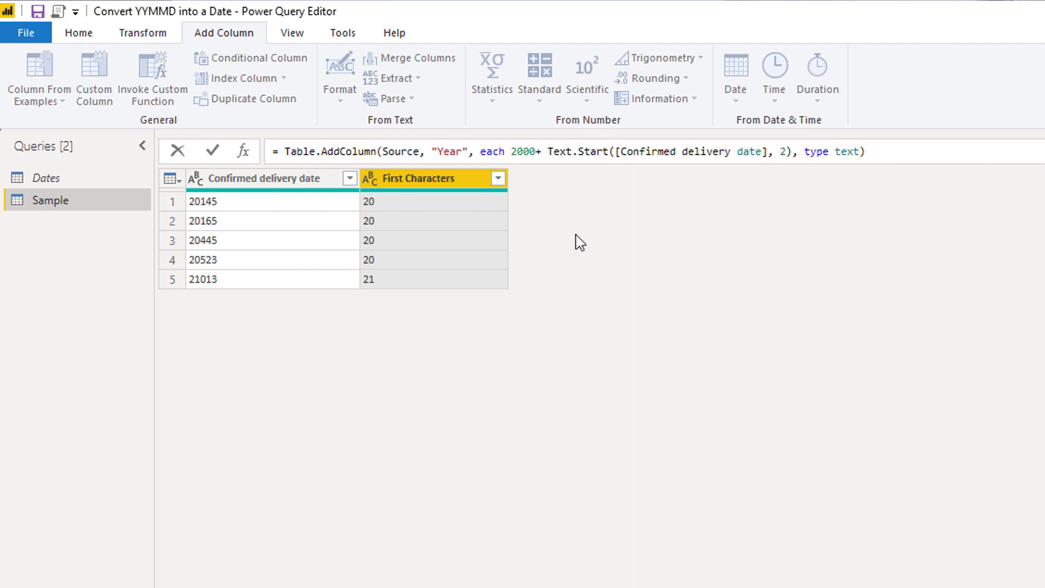
key("Return")
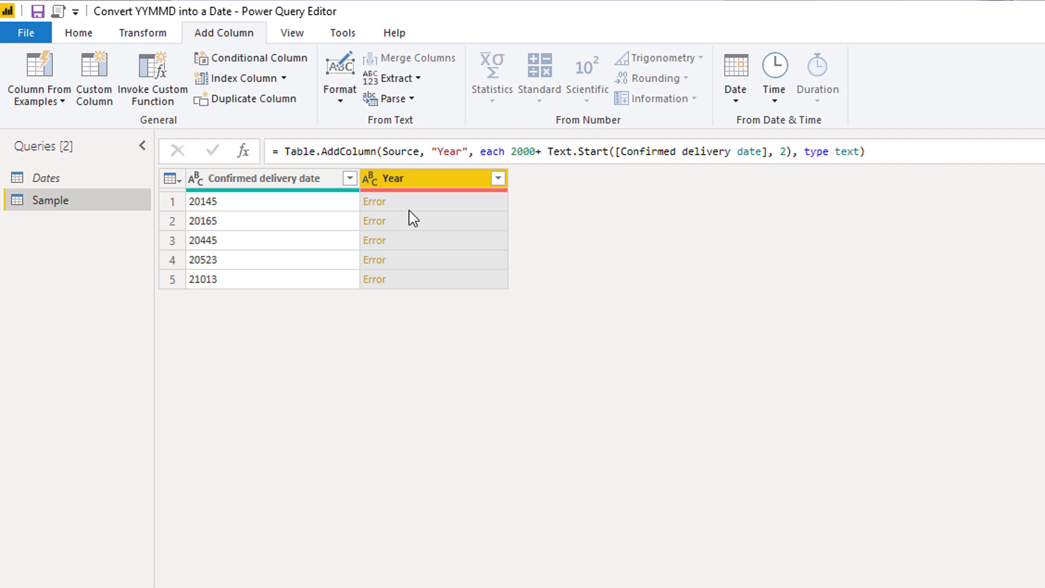
Step: Check the error in the first Year cell and wrap the formula's Text.Start expression in Number.From()
left_click(444, 206)
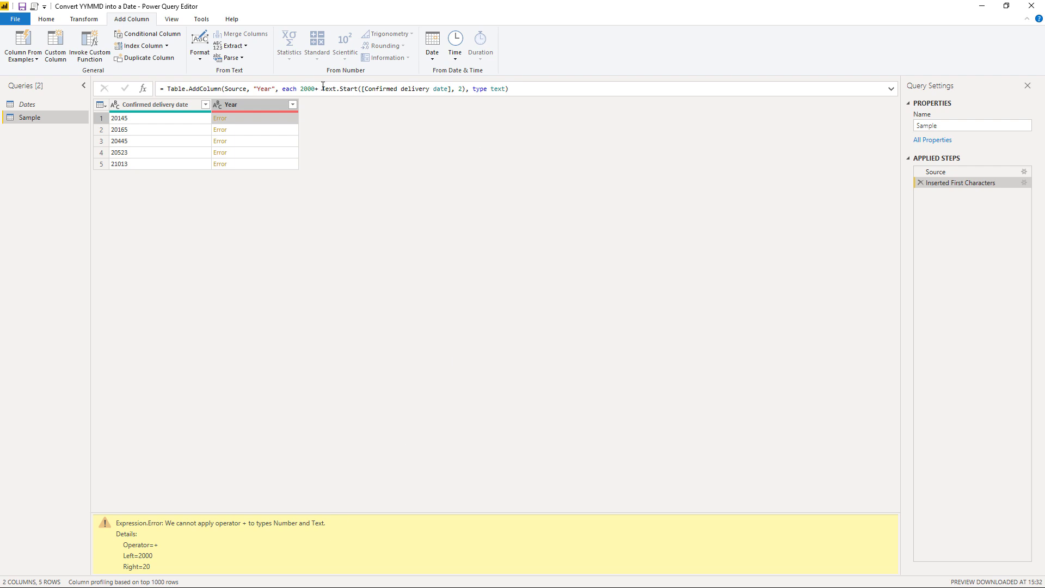
left_click_drag(323, 88, 464, 89)
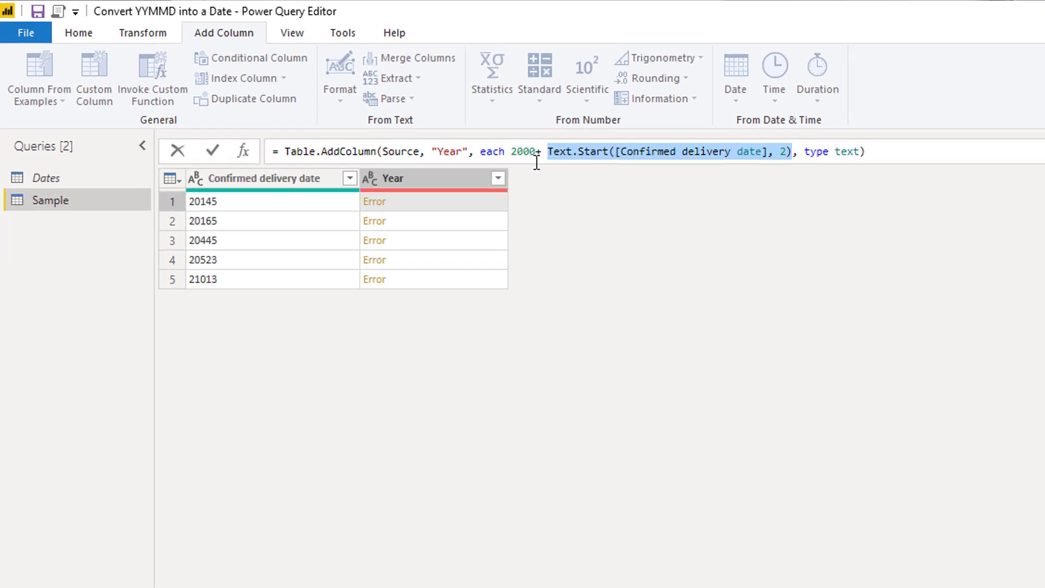
left_click(548, 152)
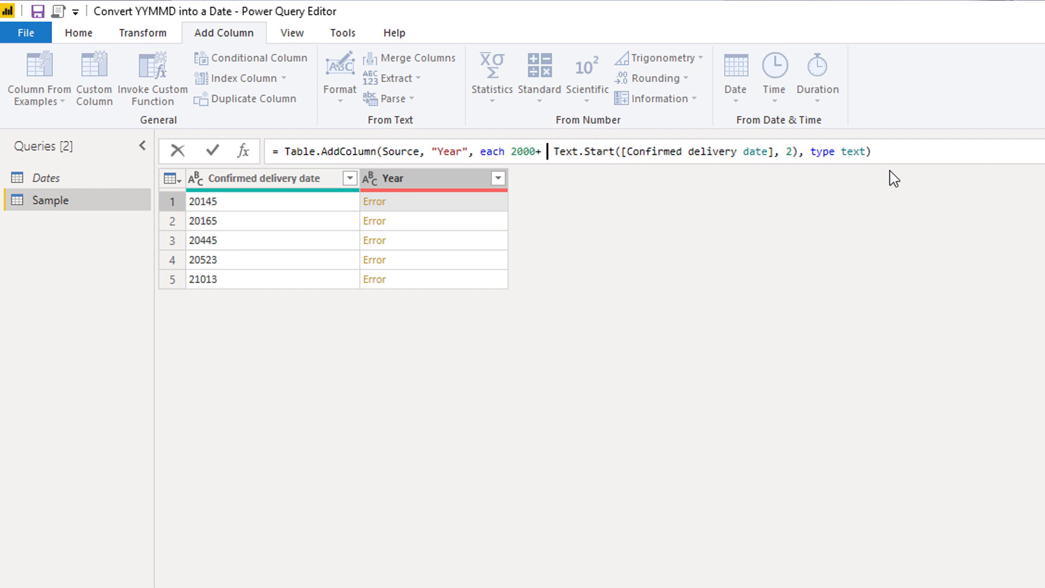
type("Number.")
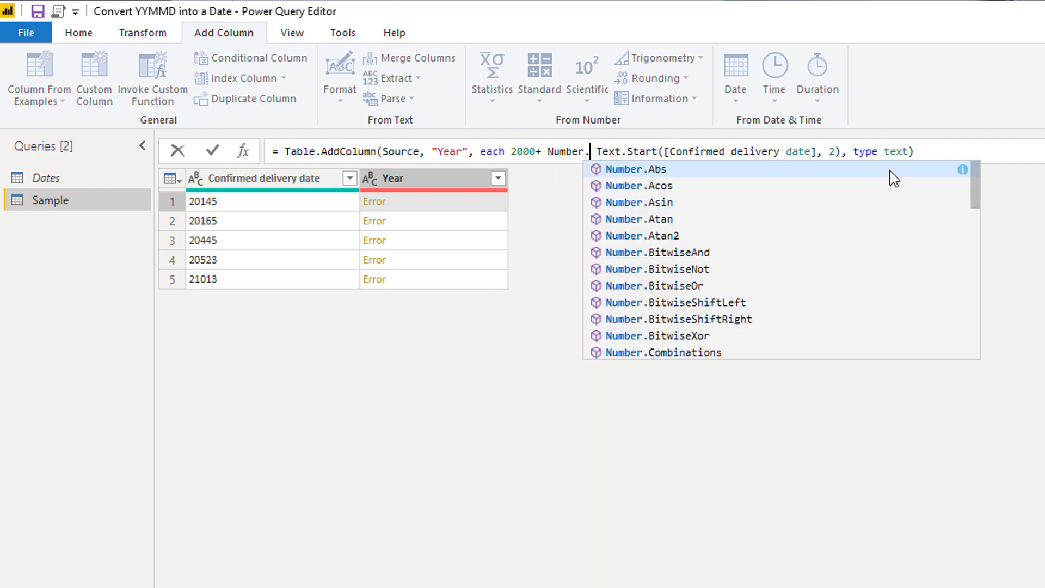
type("Fr")
key("Tab")
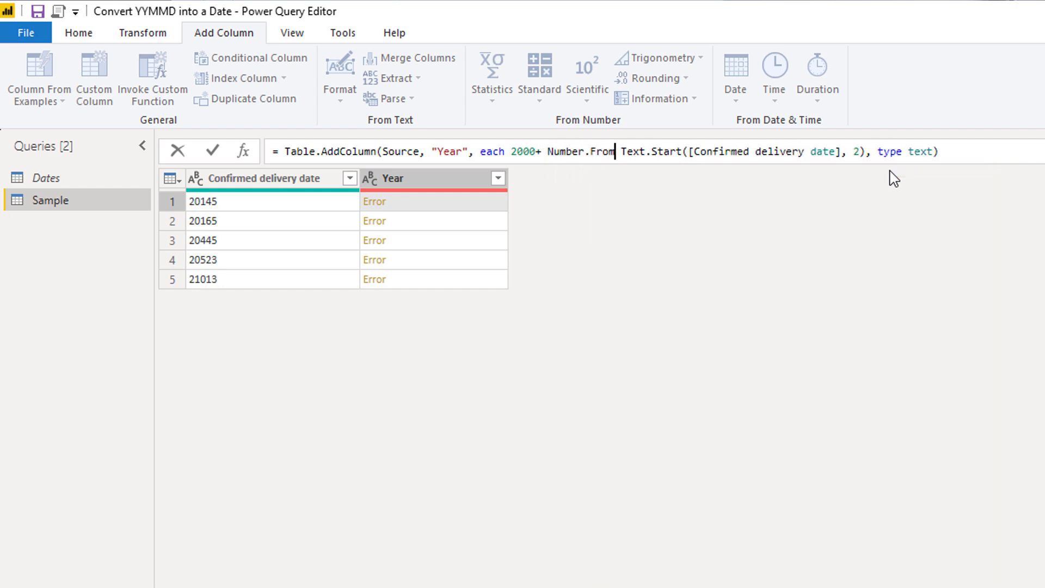
type("(")
key("Down")
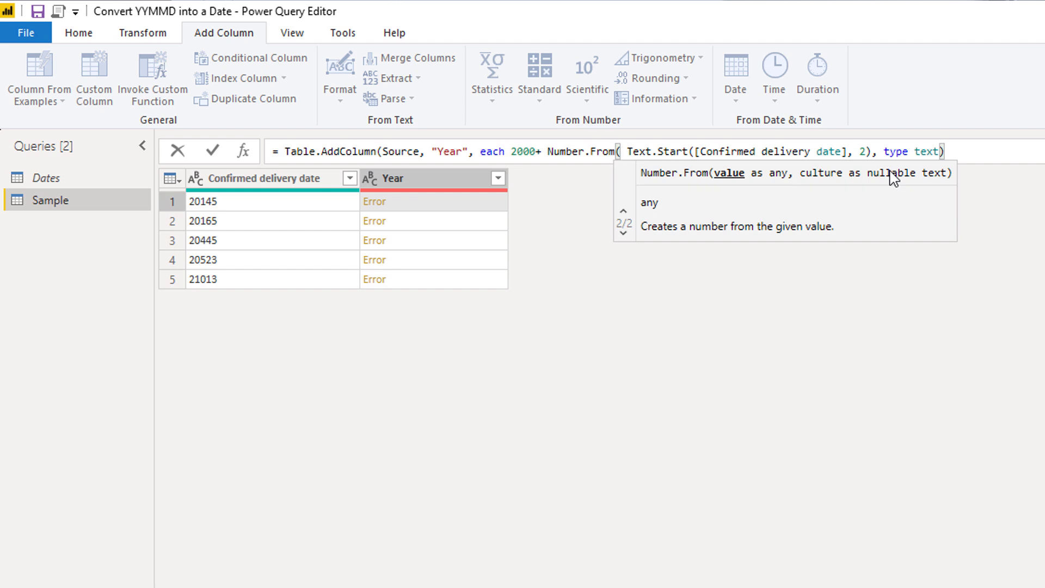
left_click(872, 152)
type(")")
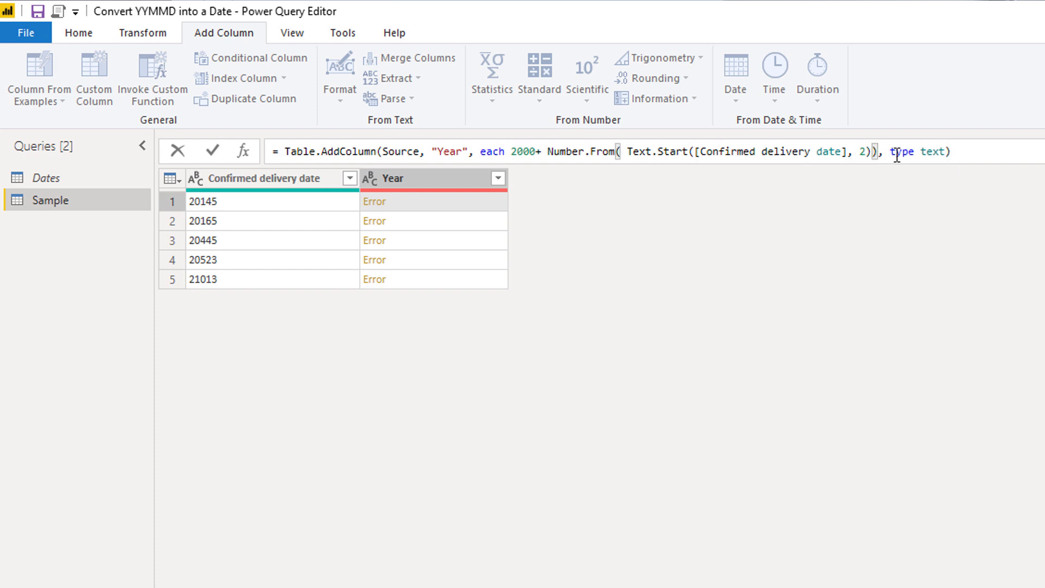
Step: Change the Year column's declared data type in the formula to number and apply the formula
double_click(932, 152)
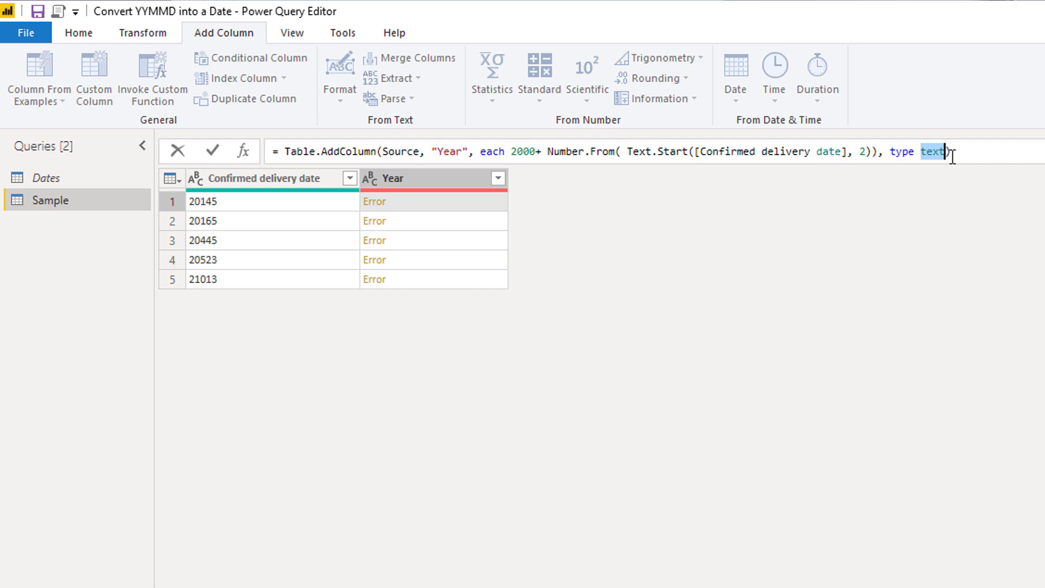
type("number")
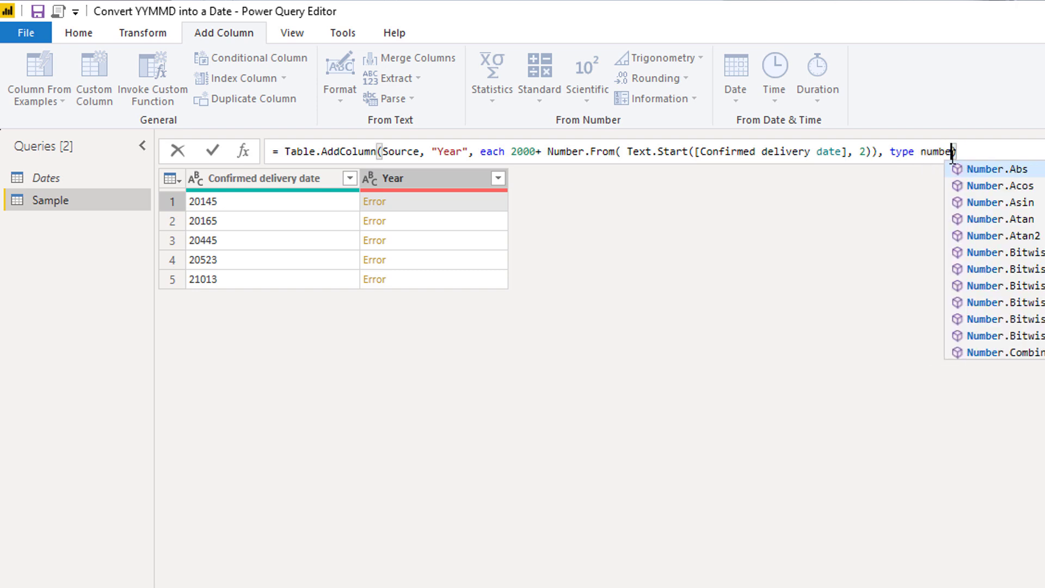
key("Escape")
key("Return")
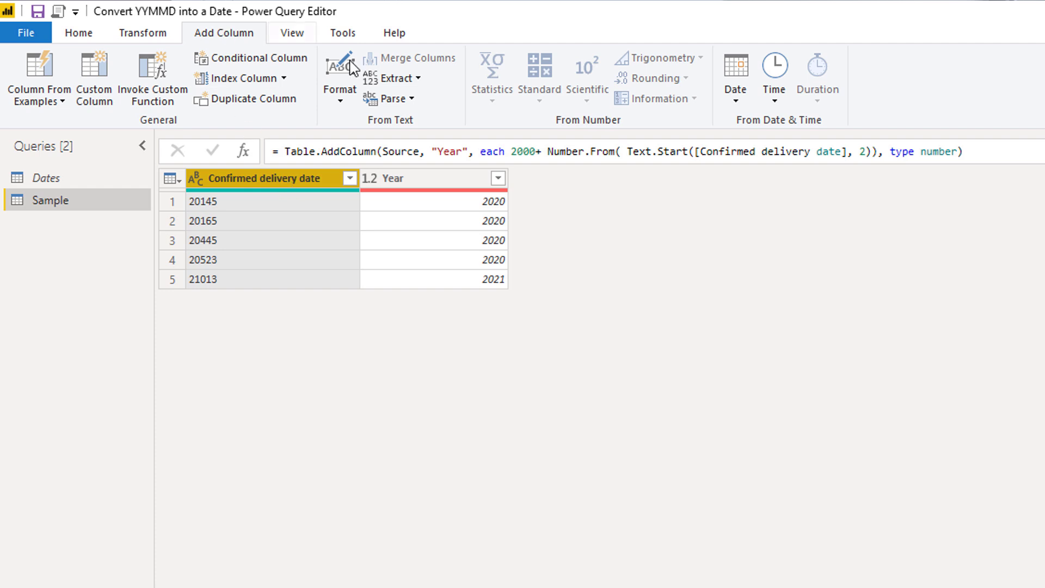
Step: Add a column extracting a text range from Confirmed delivery date, with starting index 2 and 2 characters
left_click(393, 79)
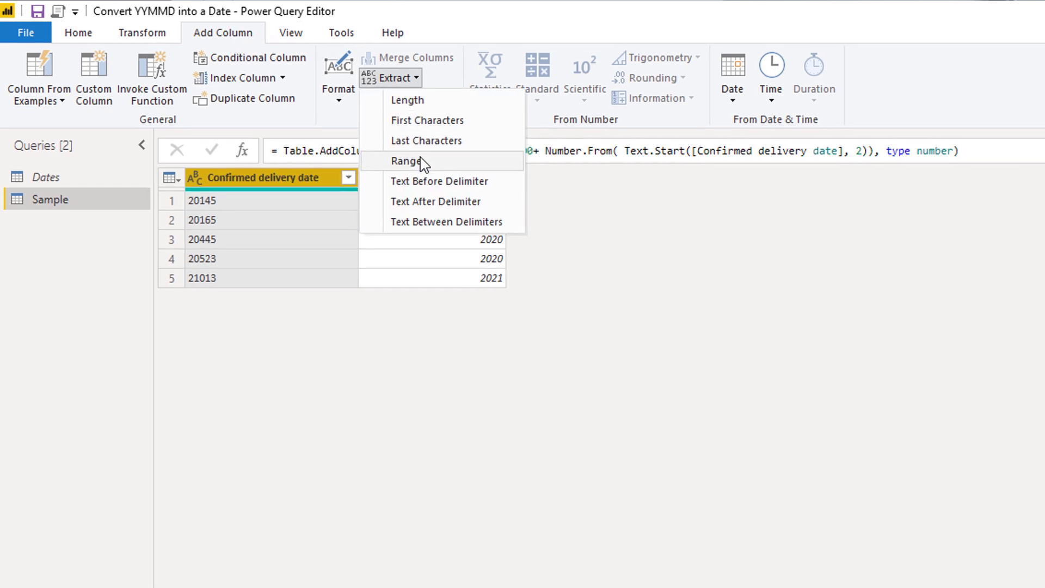
left_click(351, 139)
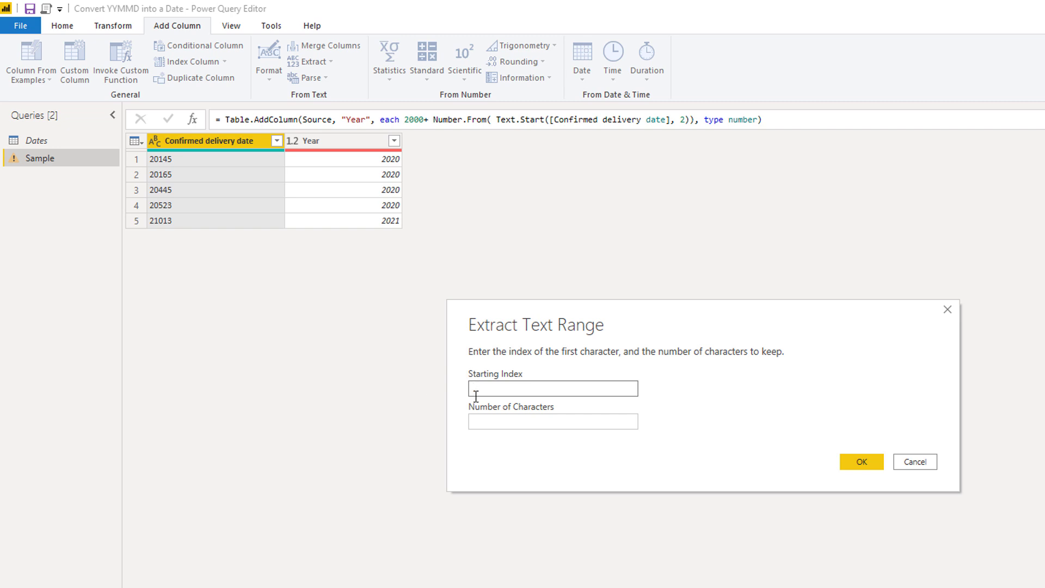
type("2")
left_click(482, 424)
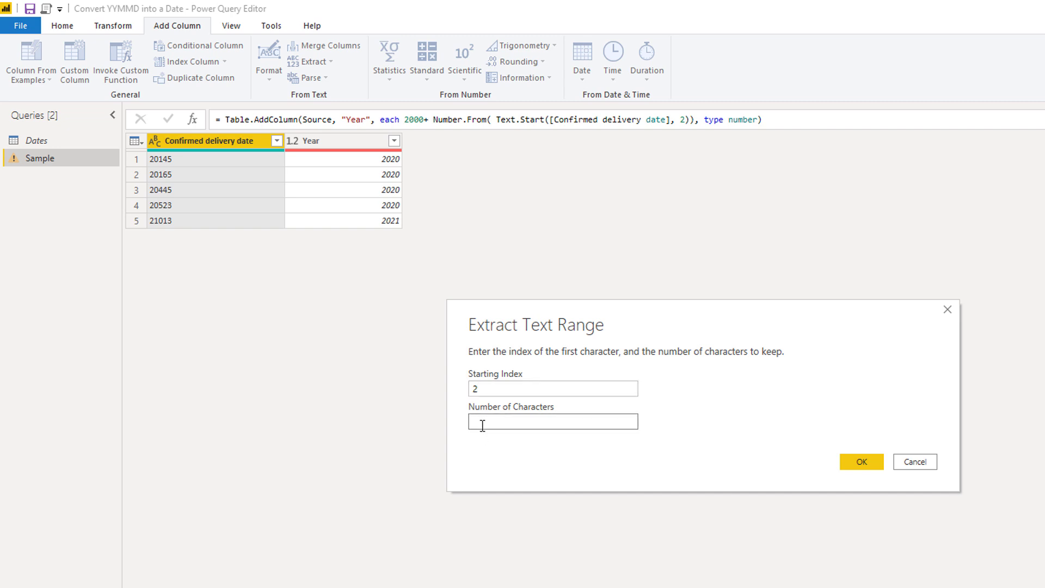
left_click(861, 461)
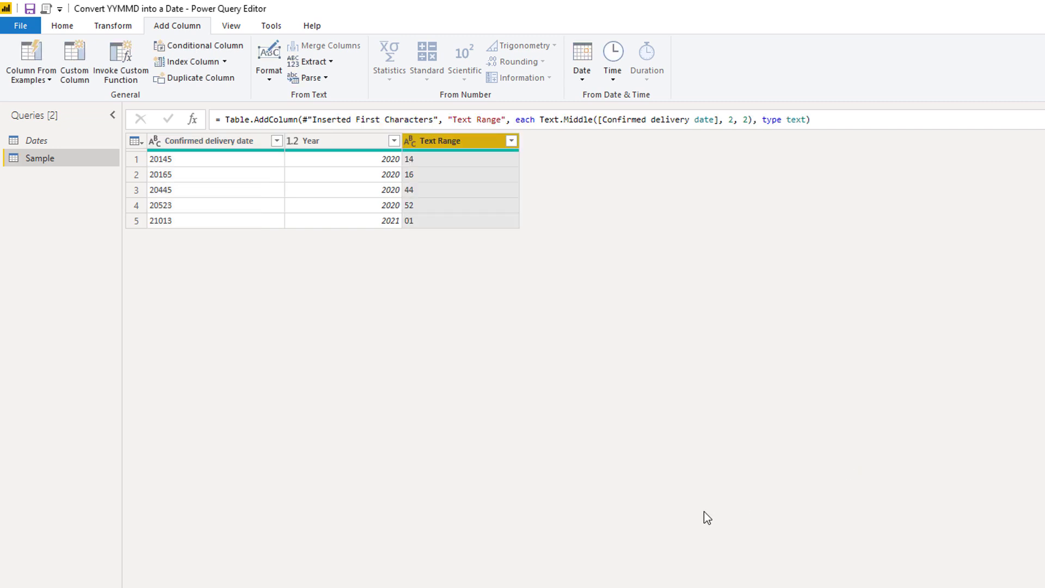
Step: Rename the extracted text range column to Week within its formula
left_click_drag(453, 120, 467, 121)
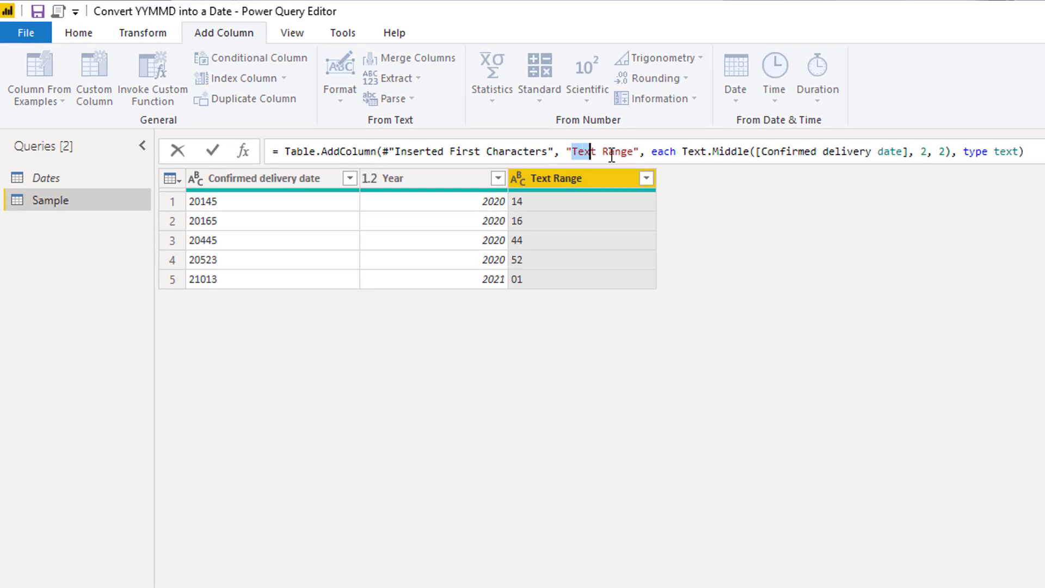
left_click_drag(612, 156, 630, 156)
type("Week")
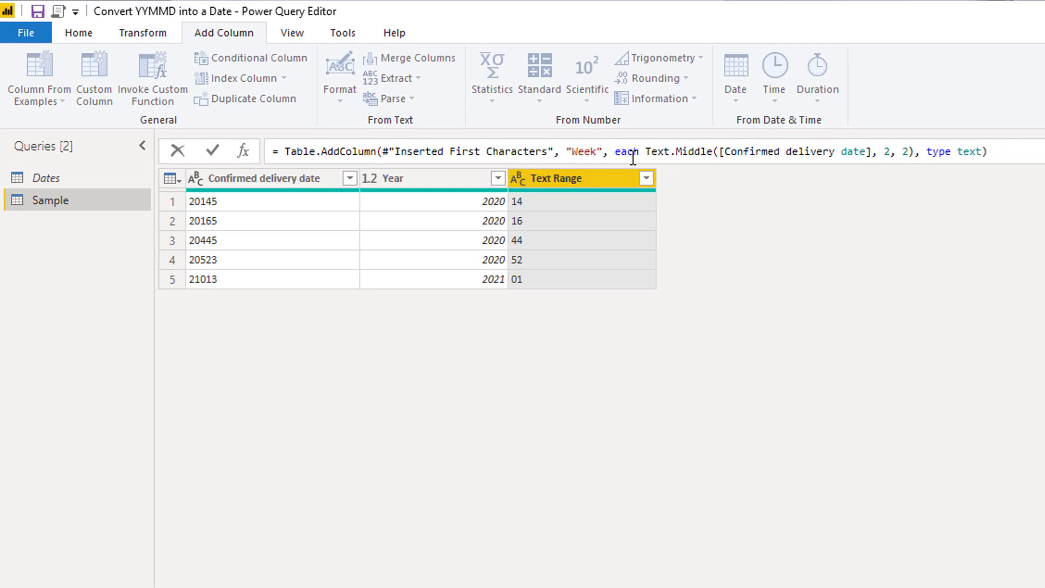
Step: Wrap the Text.Middle expression in the Week column's formula in Number.From()
left_click(645, 151)
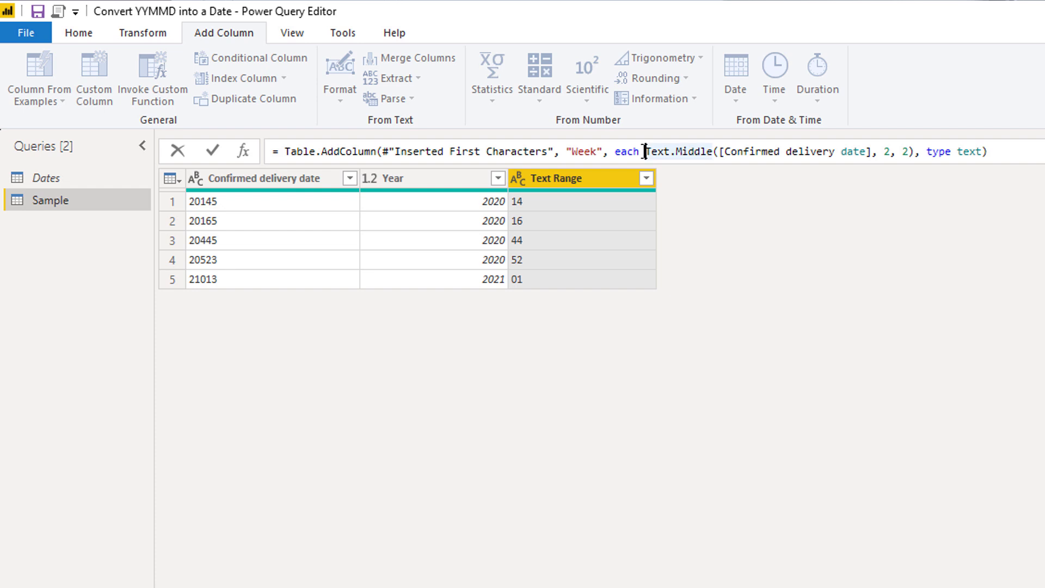
type("nu")
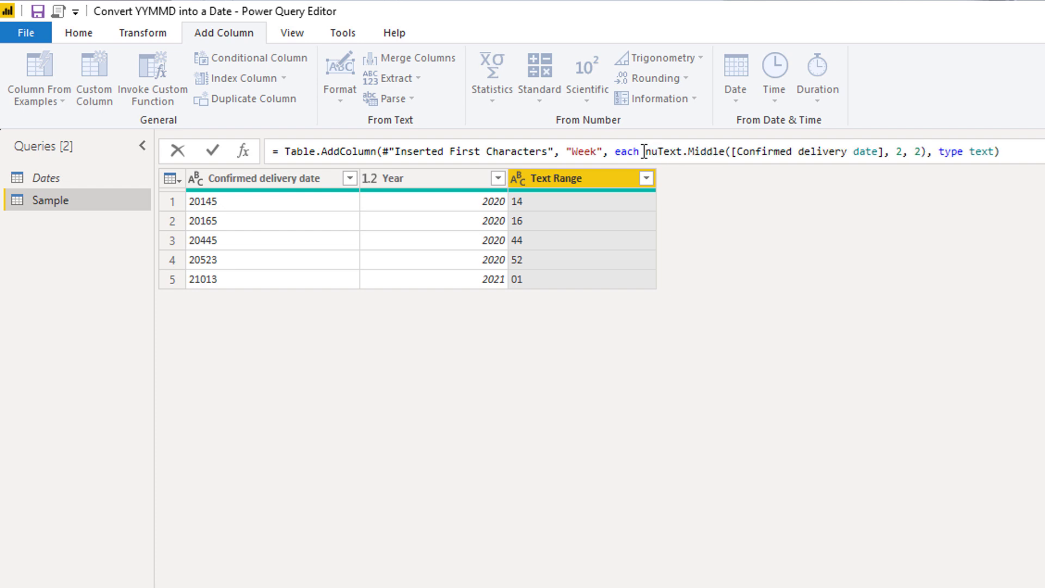
type("mber.")
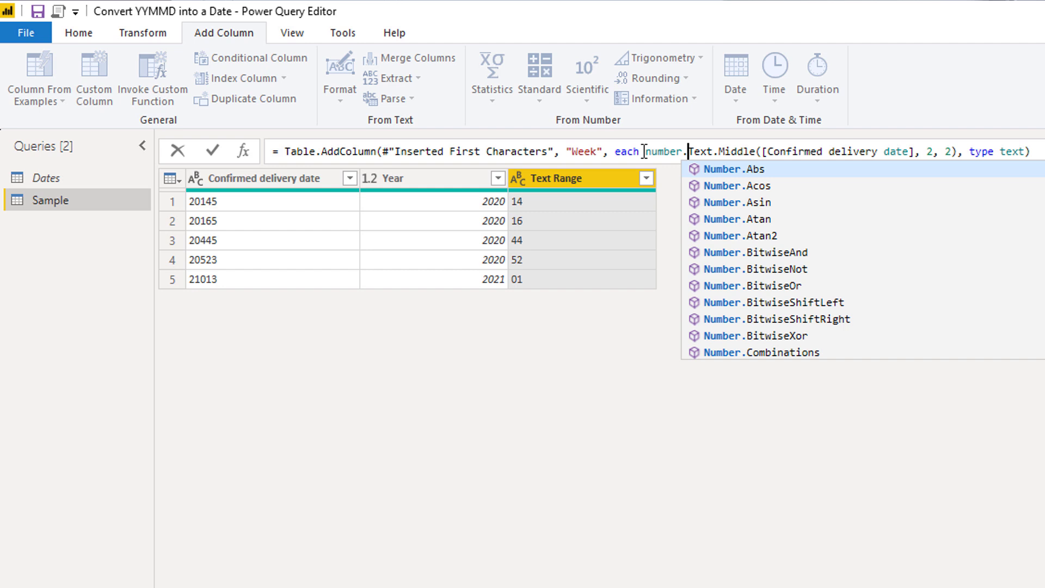
type("Fr")
key("Tab")
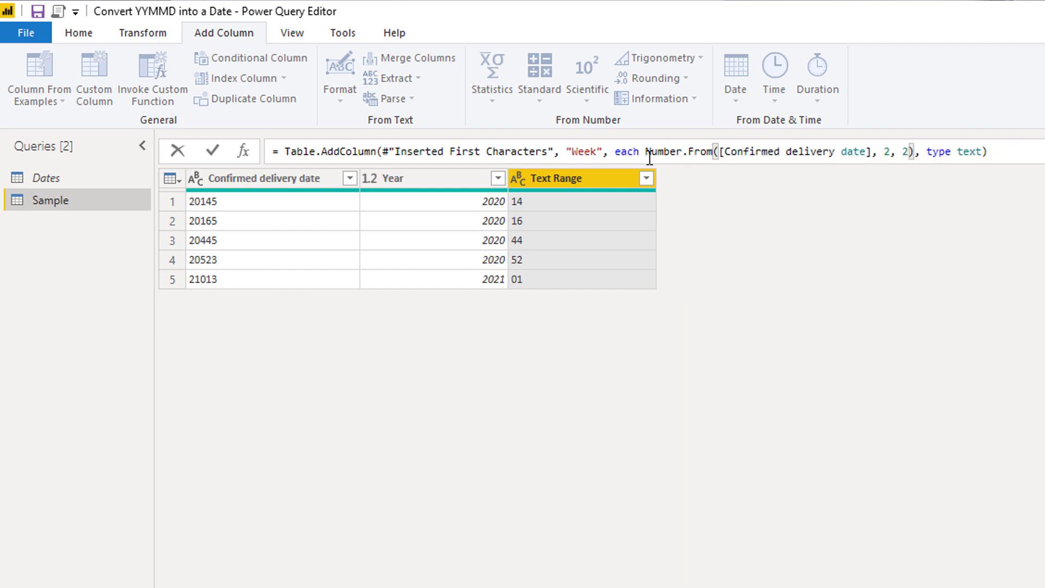
key("ctrl+z")
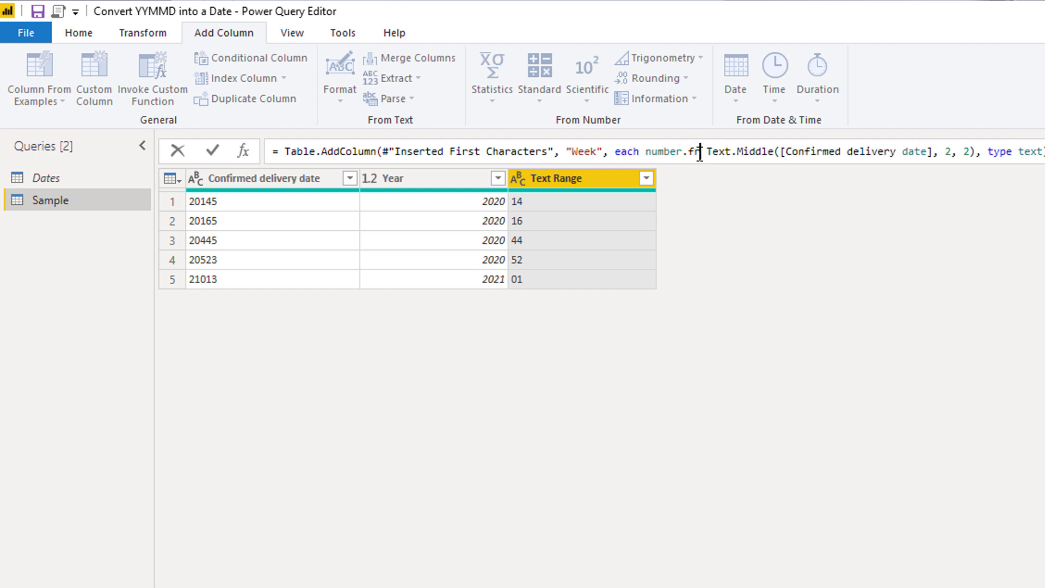
key("ctrl+space")
key("Tab")
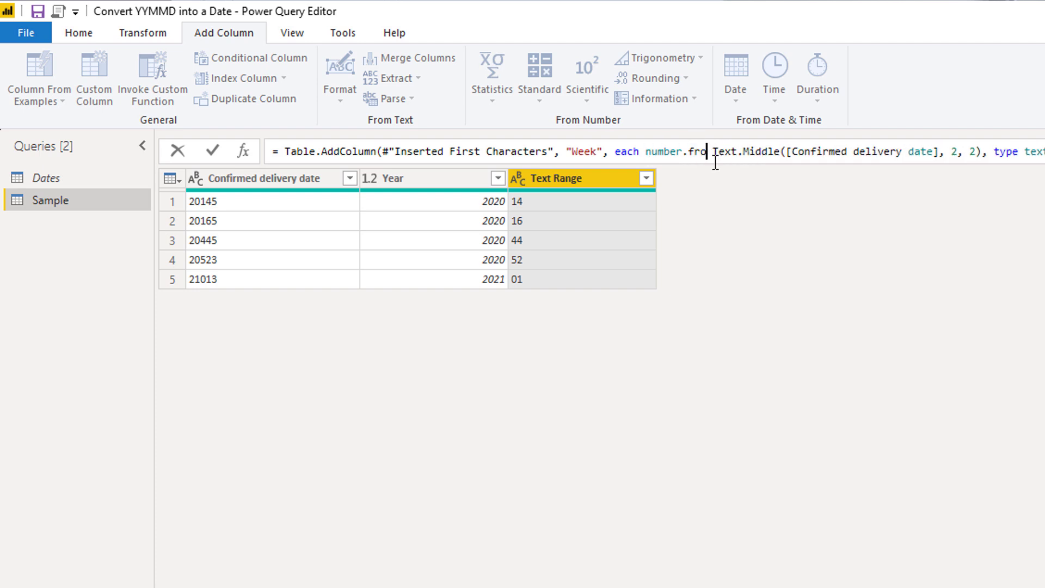
type("(")
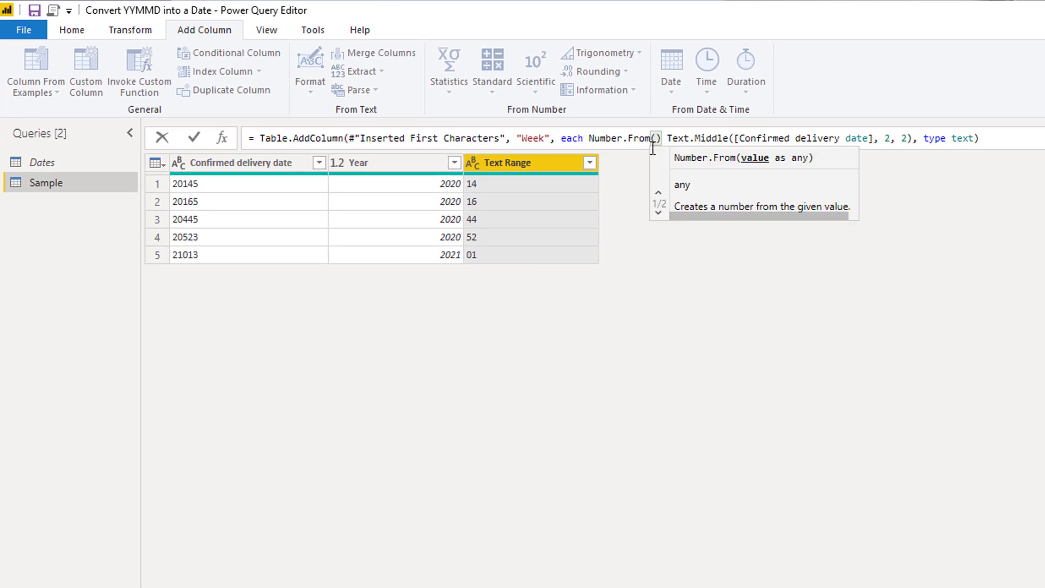
key("Down")
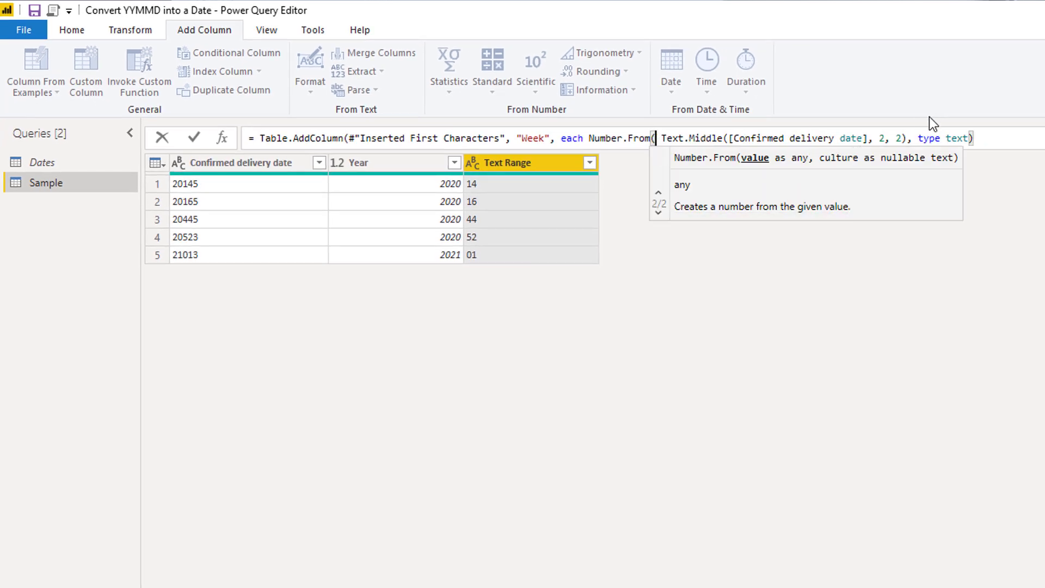
left_click(903, 139)
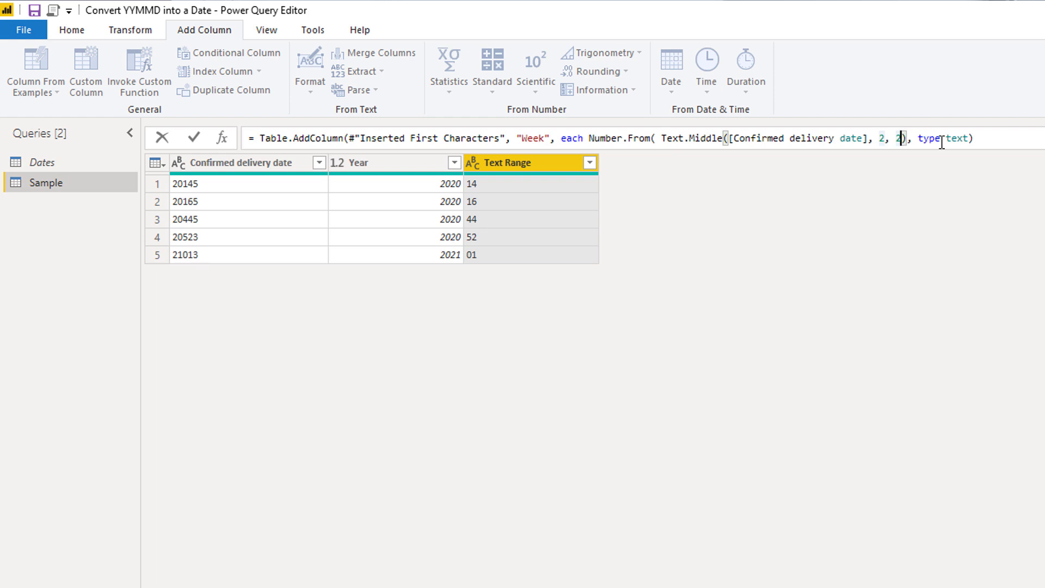
type(")")
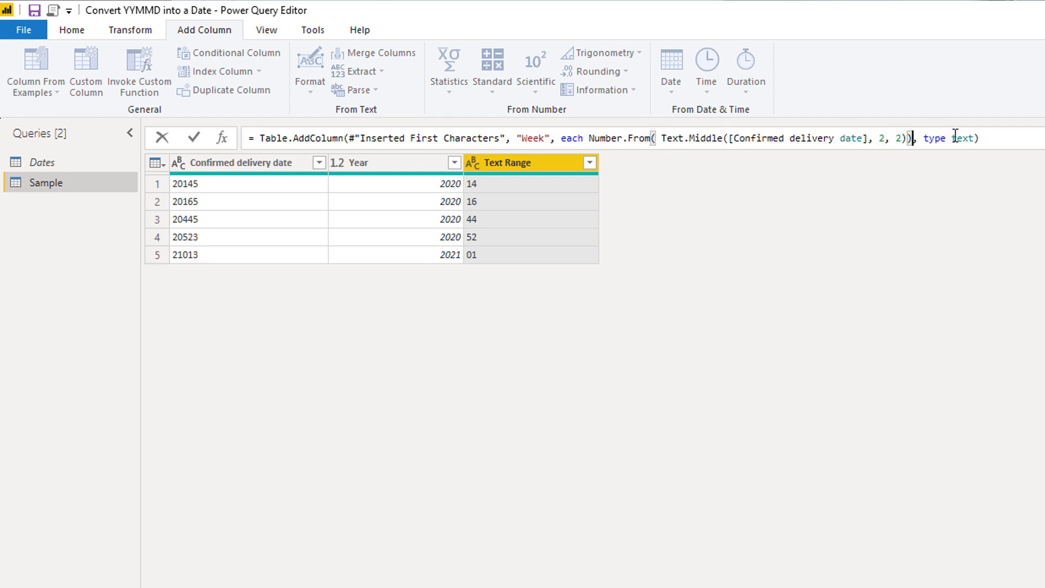
Step: Change the Week column's declared data type in the formula to number and apply the formula
double_click(958, 138)
type("number")
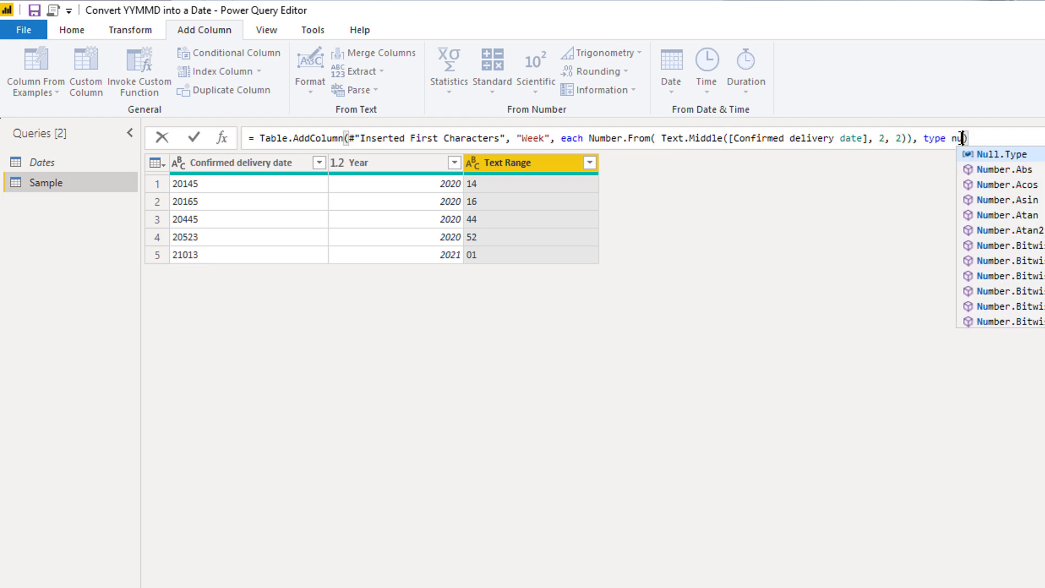
key("Escape")
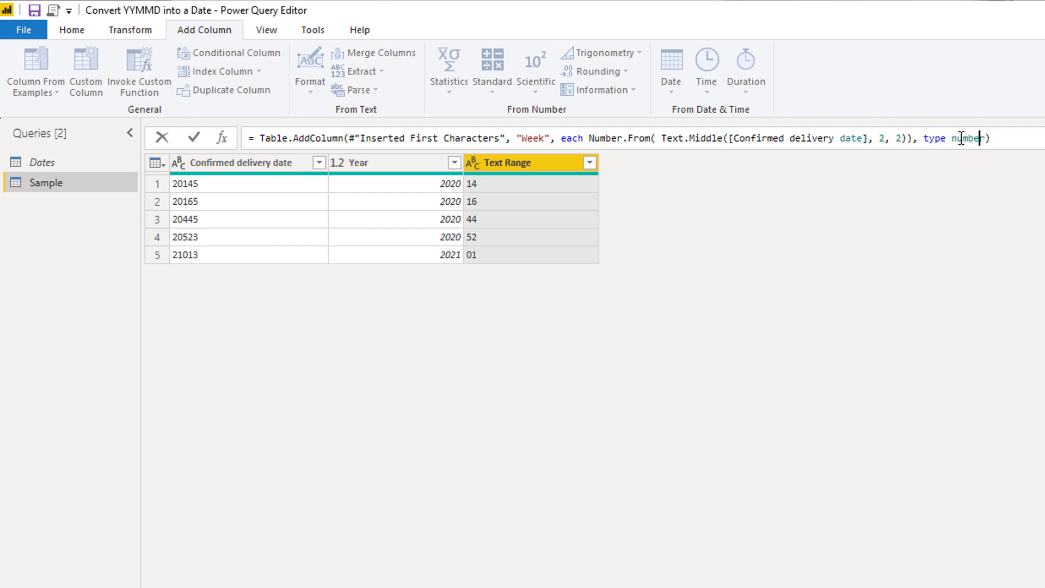
key("Return")
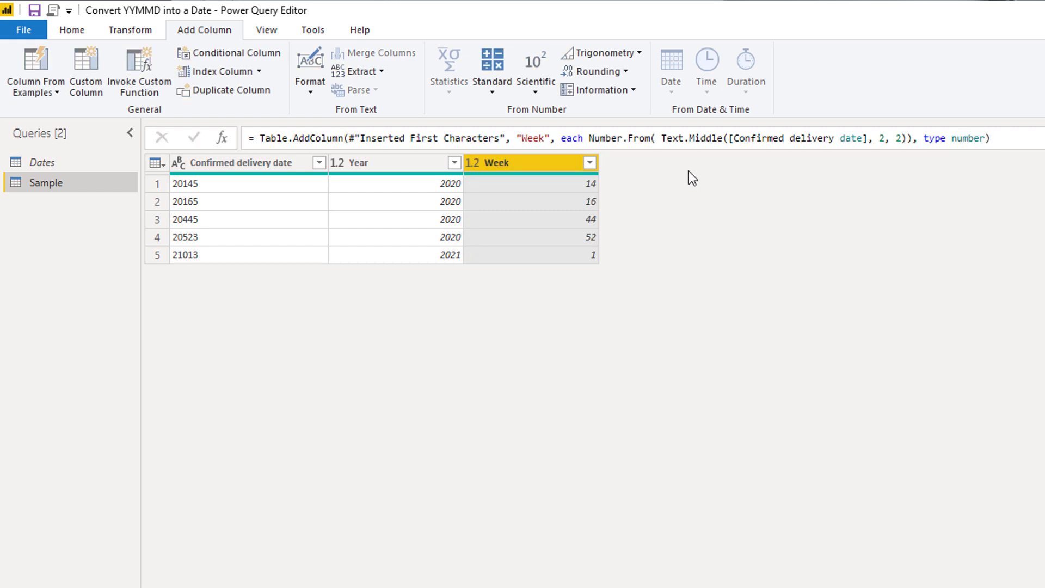
Step: Add a column extracting the last 1 character from Confirmed delivery date
left_click(224, 163)
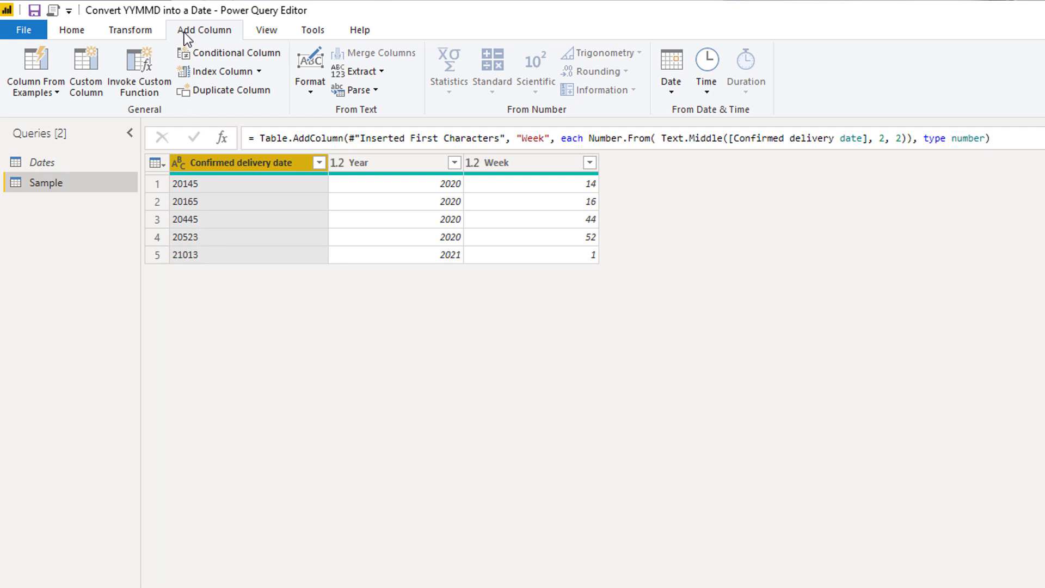
left_click(357, 73)
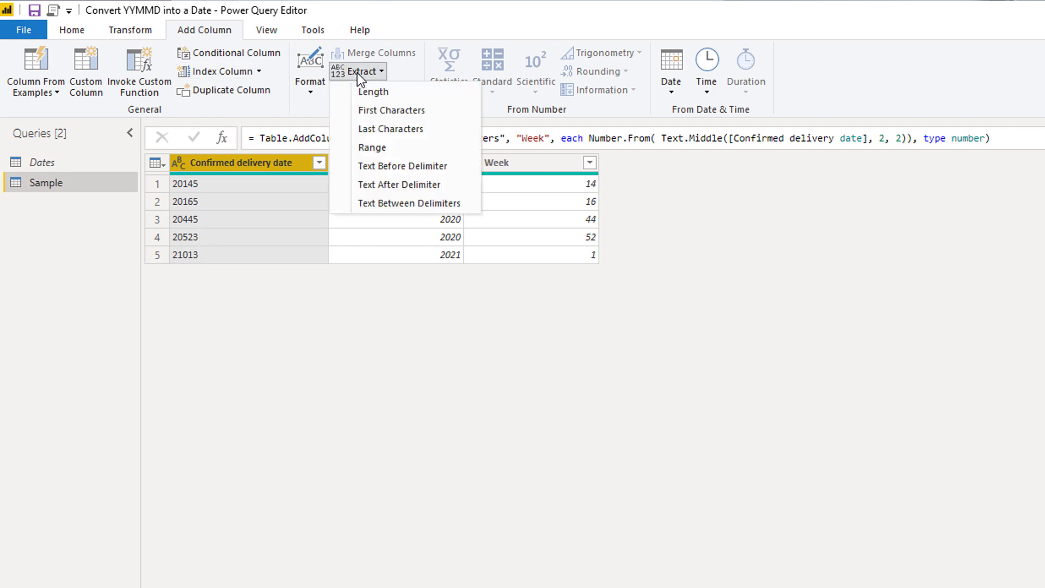
left_click(381, 129)
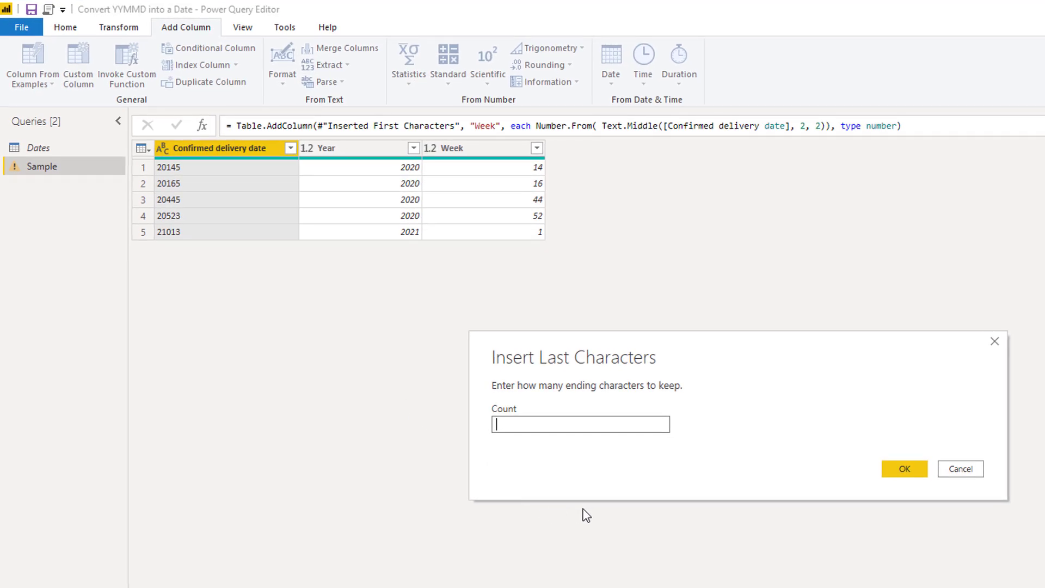
type("1")
left_click(904, 469)
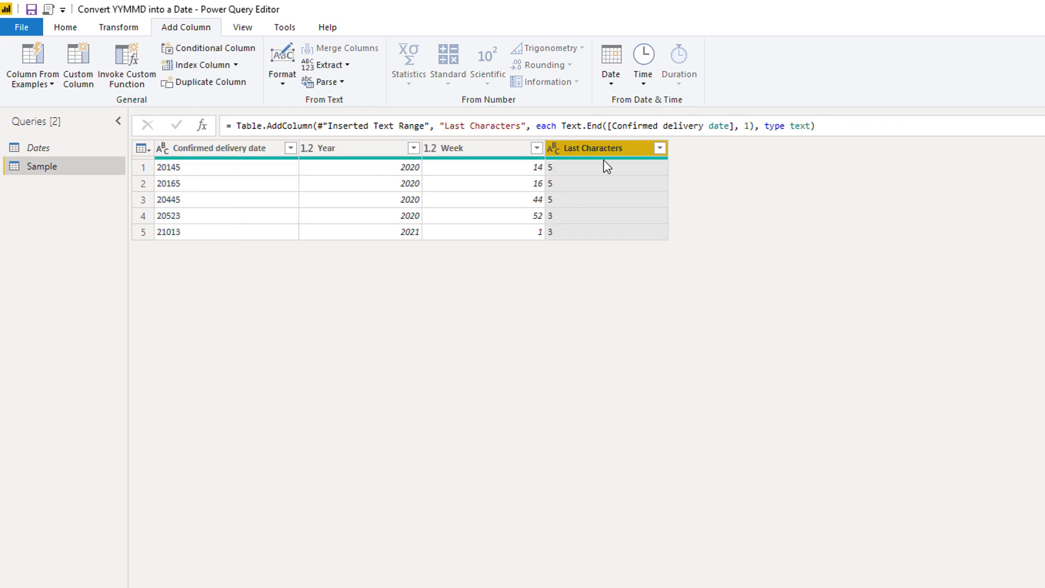
Step: Rename the extracted last characters column to Day within its formula and wrap the Text.End expression in Number.From()
left_click_drag(505, 140, 593, 140)
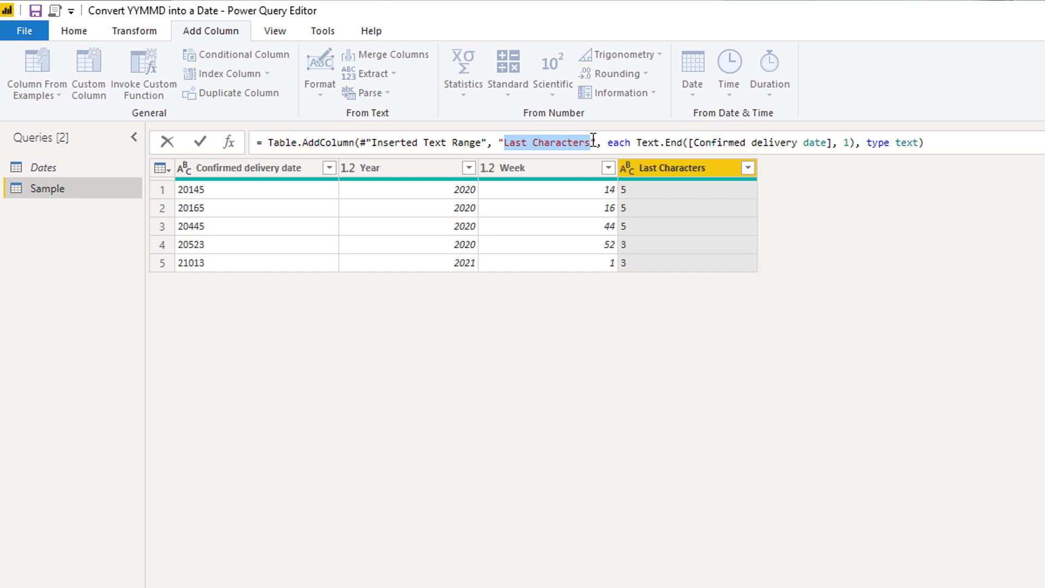
type("Day")
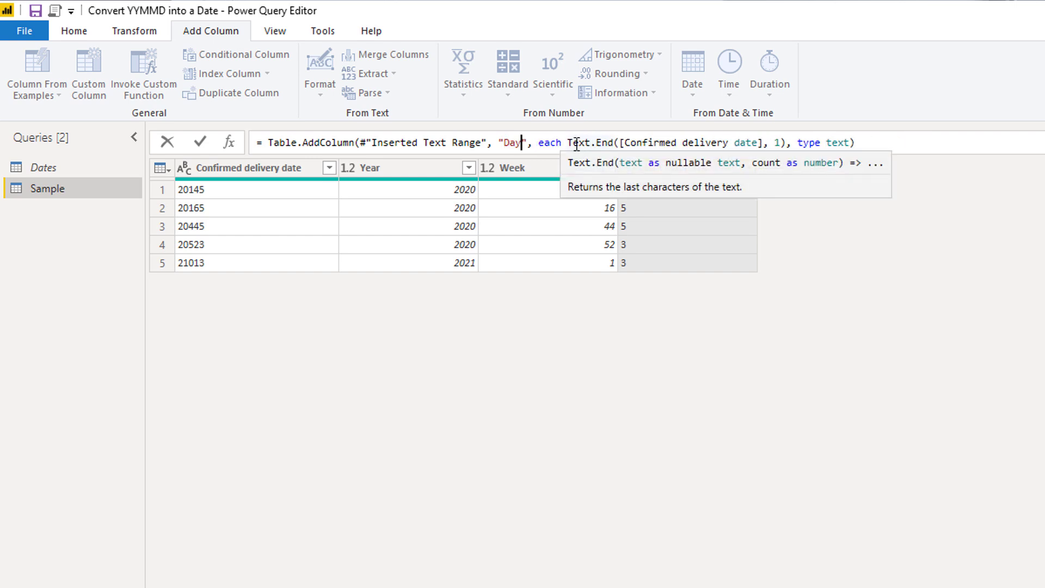
left_click(567, 142)
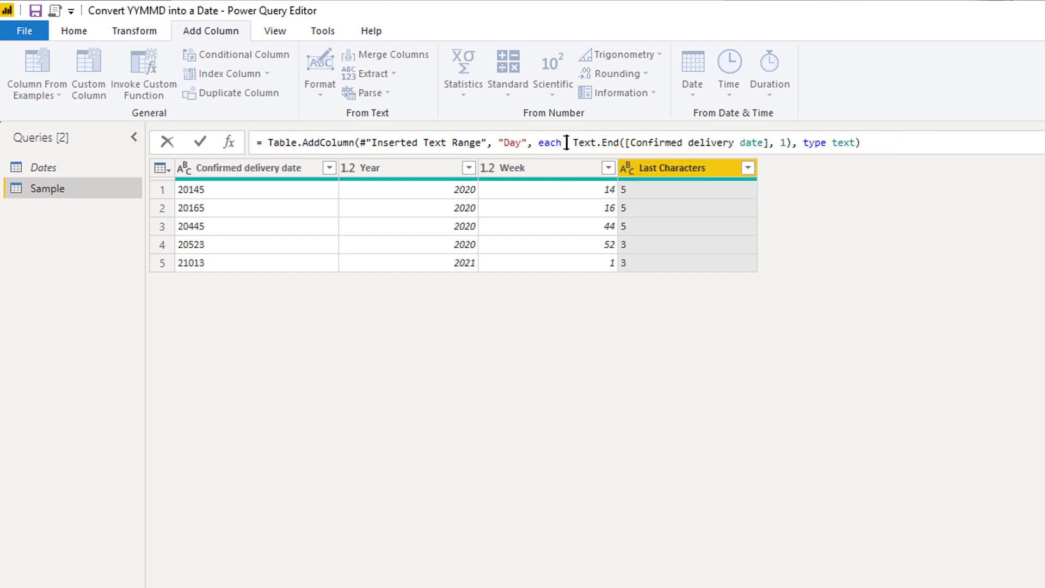
key("Left")
type("number.f")
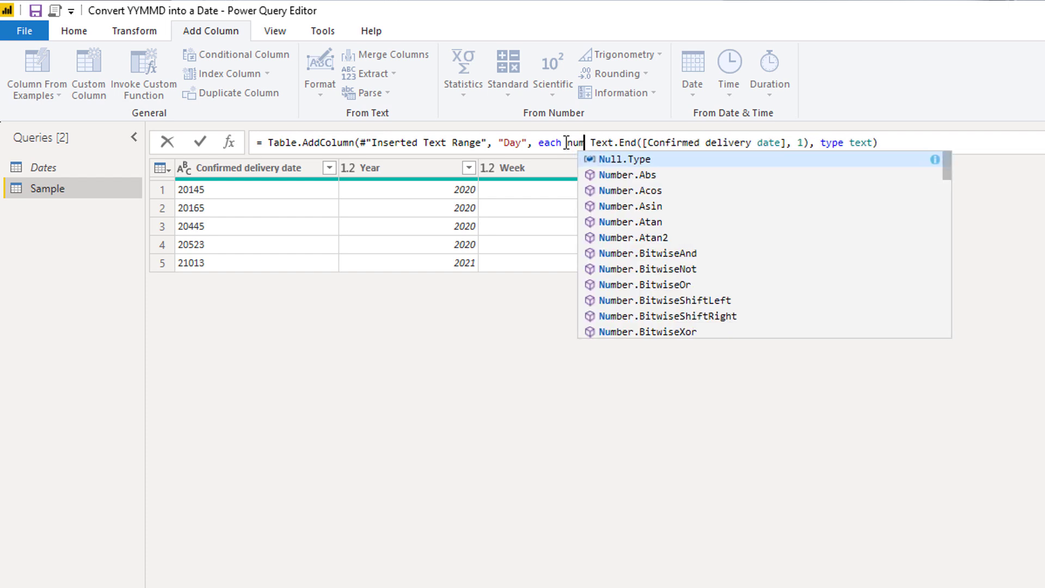
type("r")
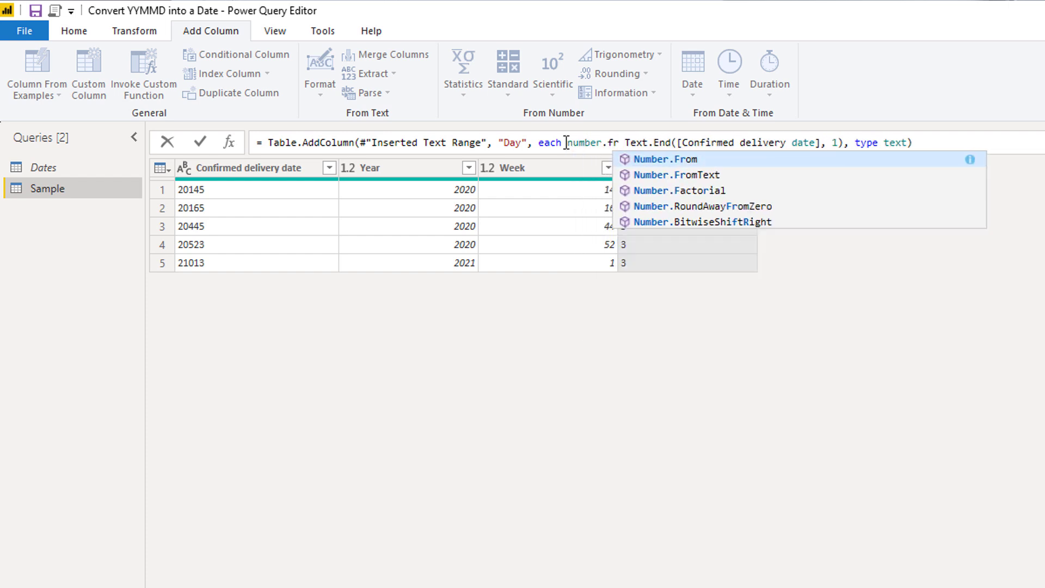
key("Tab")
type("(")
key("Delete")
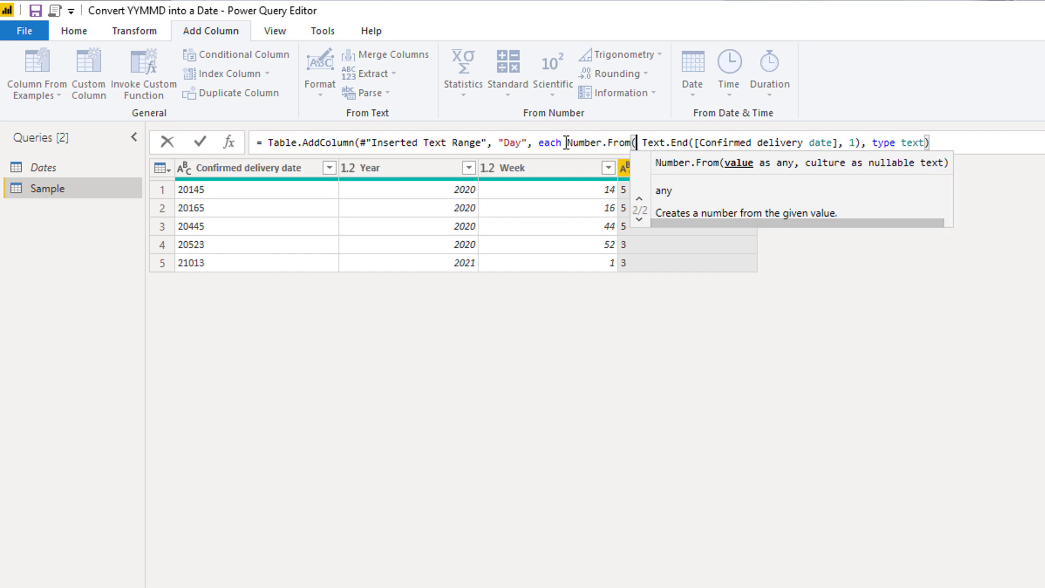
left_click(861, 143)
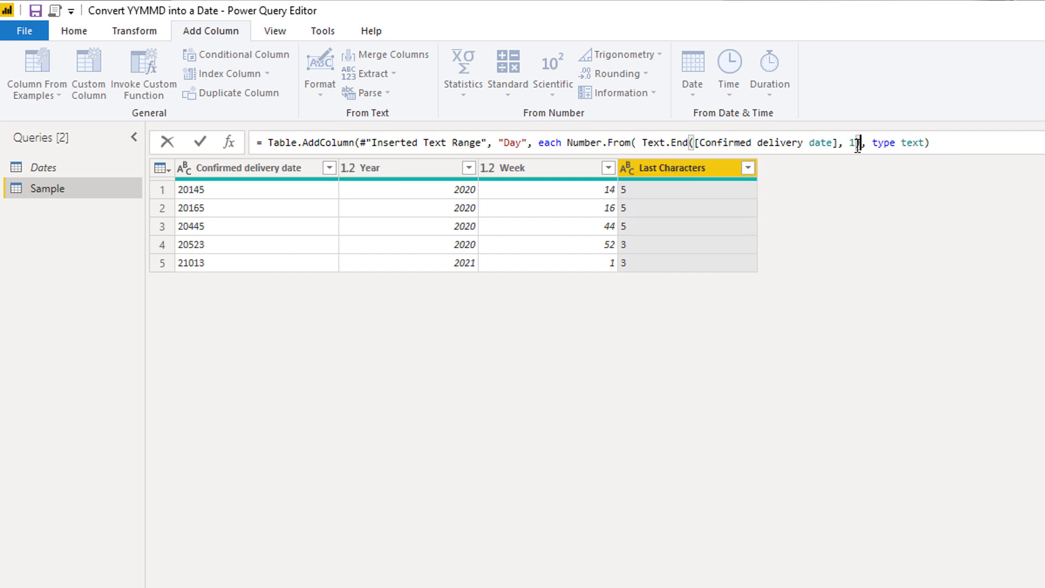
type(")")
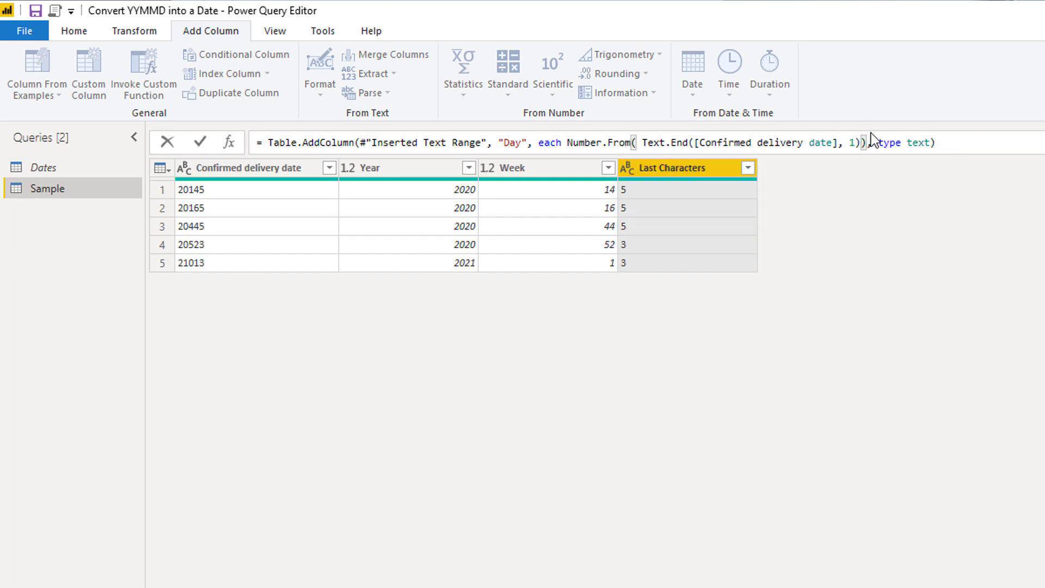
Step: Change the Day column's declared data type in the formula to number and apply the formula
left_click(911, 144)
double_click(912, 143)
type("number")
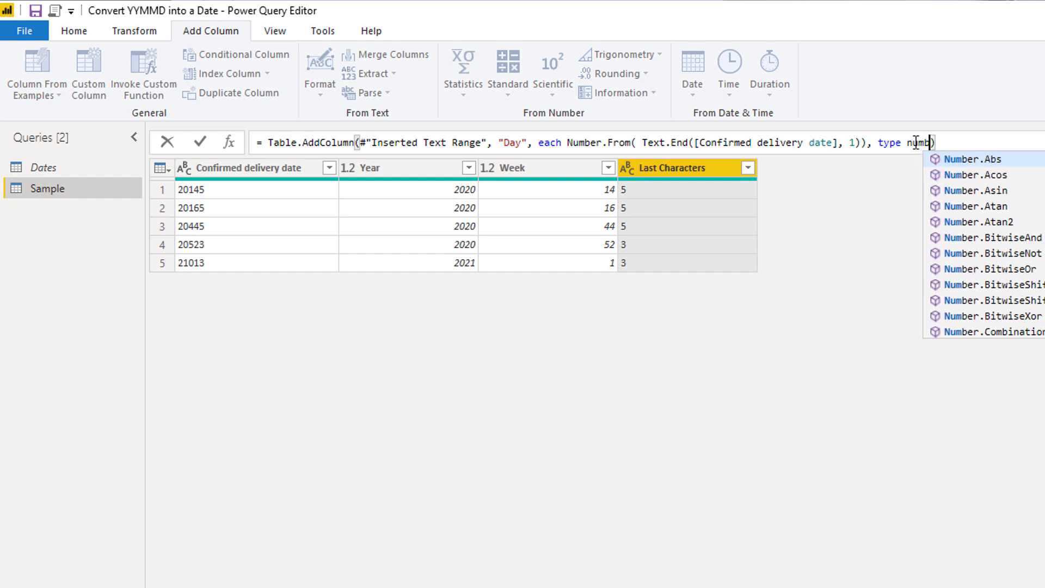
key("Escape")
key("Return")
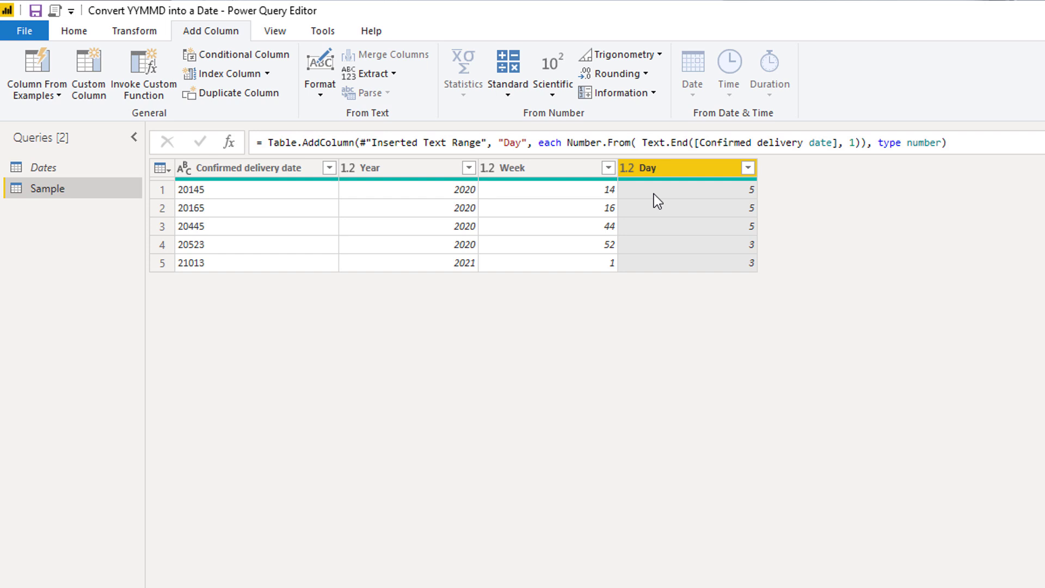
Step: Start a merge of the Sample query with Dates as the second table
left_click(76, 38)
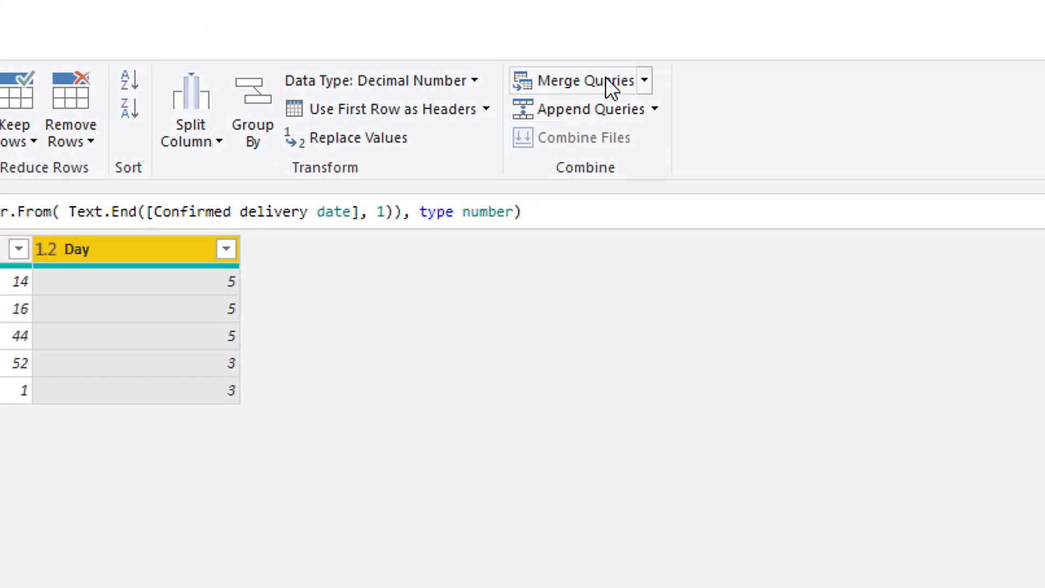
left_click(606, 79)
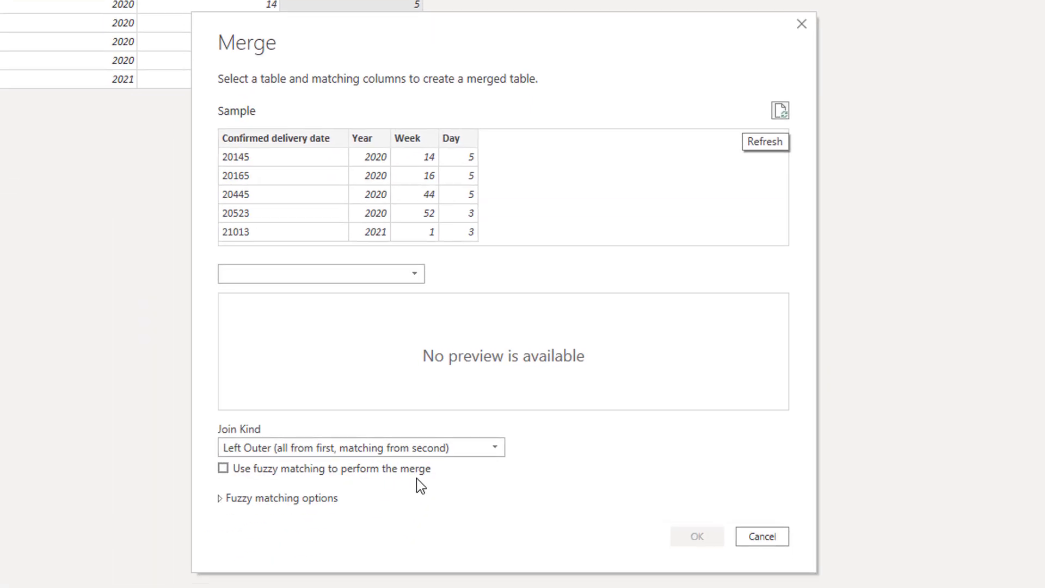
left_click(411, 276)
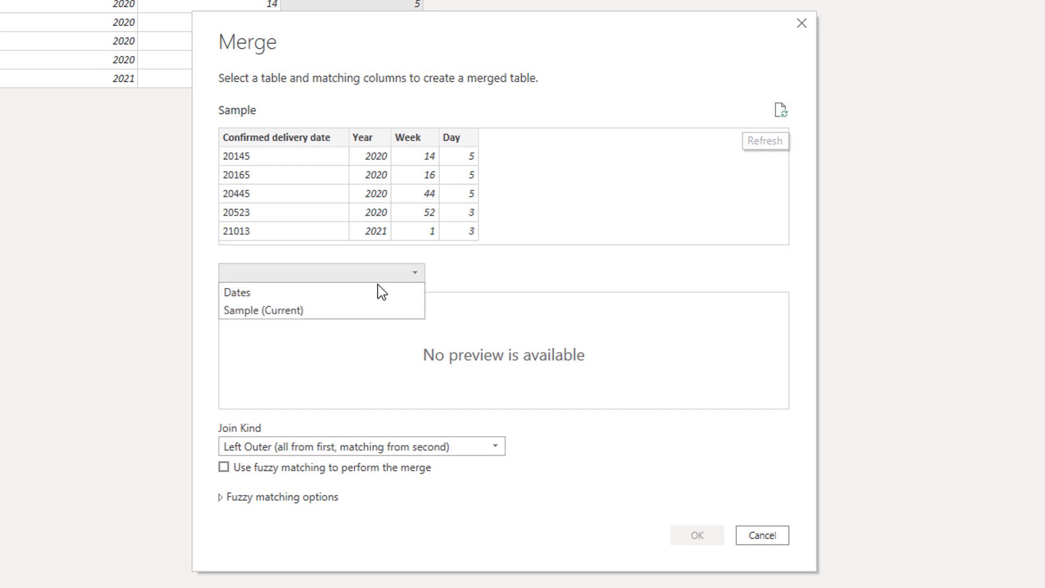
left_click(305, 293)
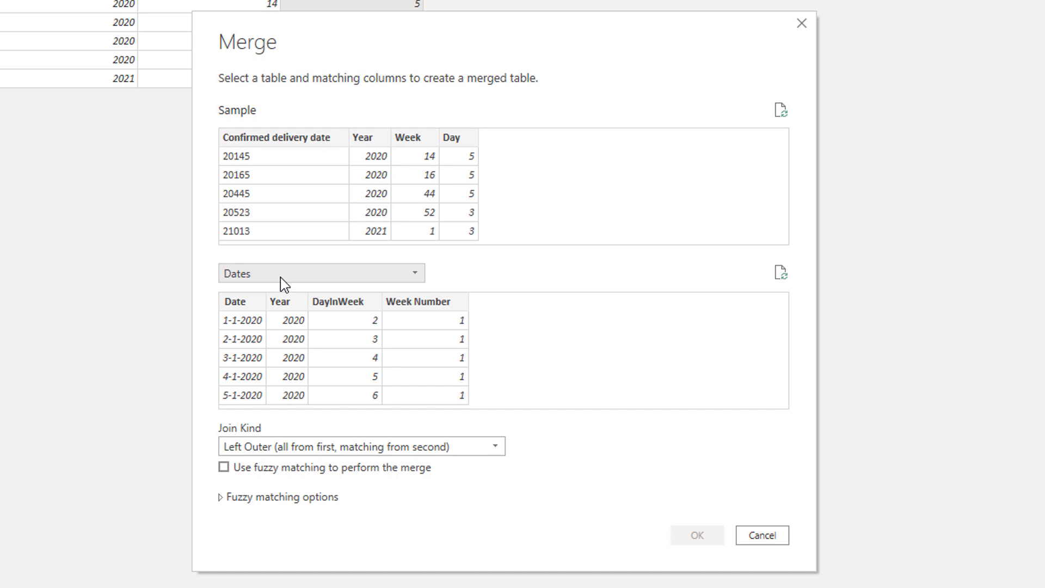
Step: Match the merge columns between Sample and Dates in order: Year with Year, Week with Week Number, and Day with DayInWeek
left_click(370, 139)
left_click(296, 302)
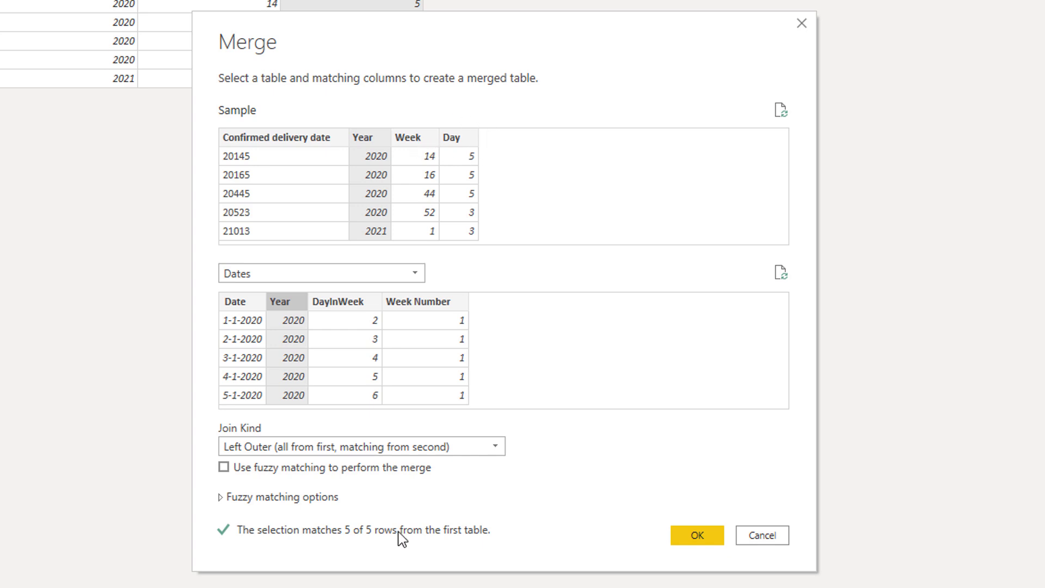
left_click(416, 138, "ctrl")
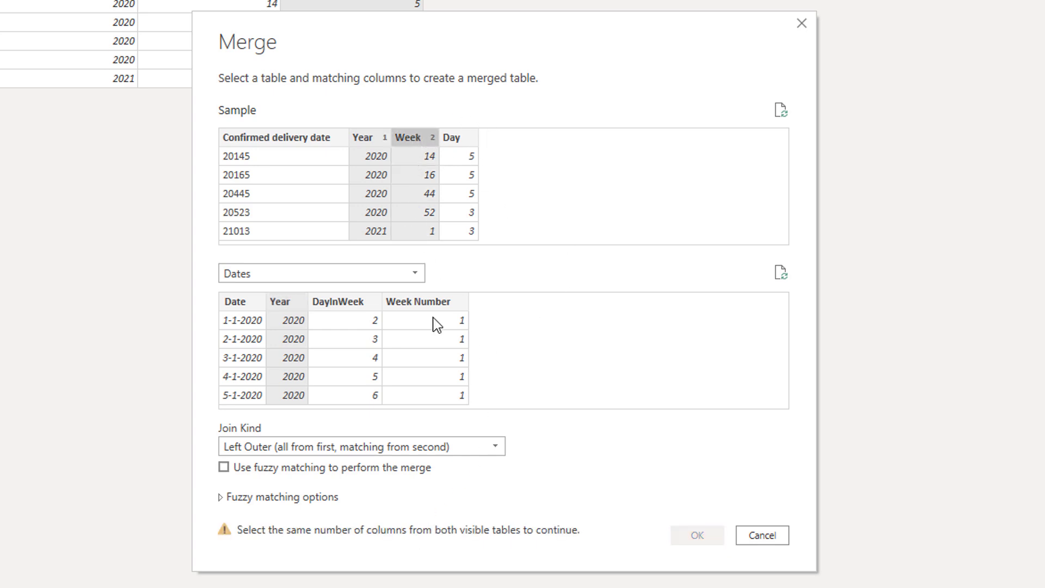
left_click(427, 304, "ctrl")
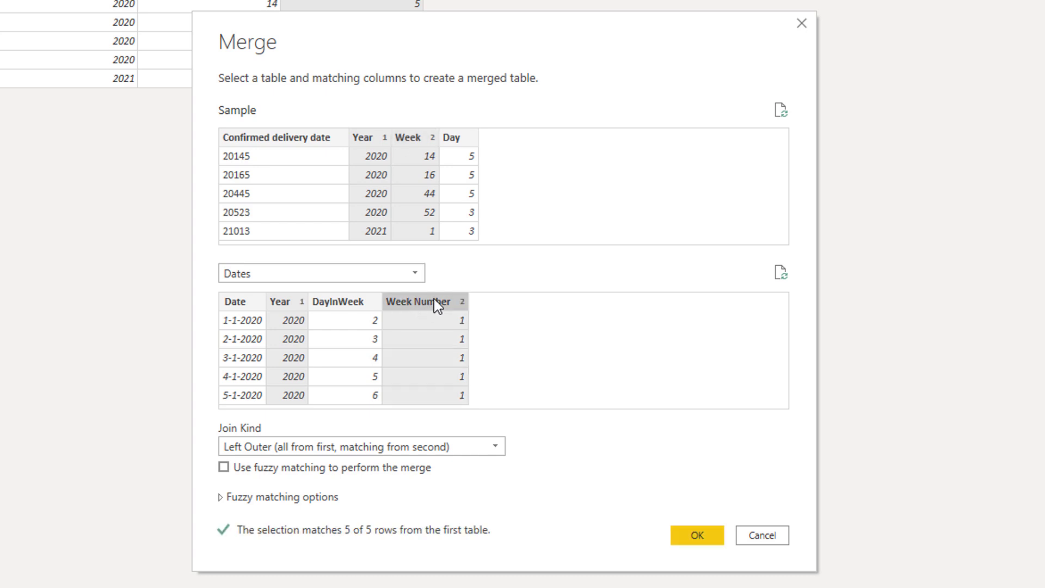
left_click(460, 136, "ctrl")
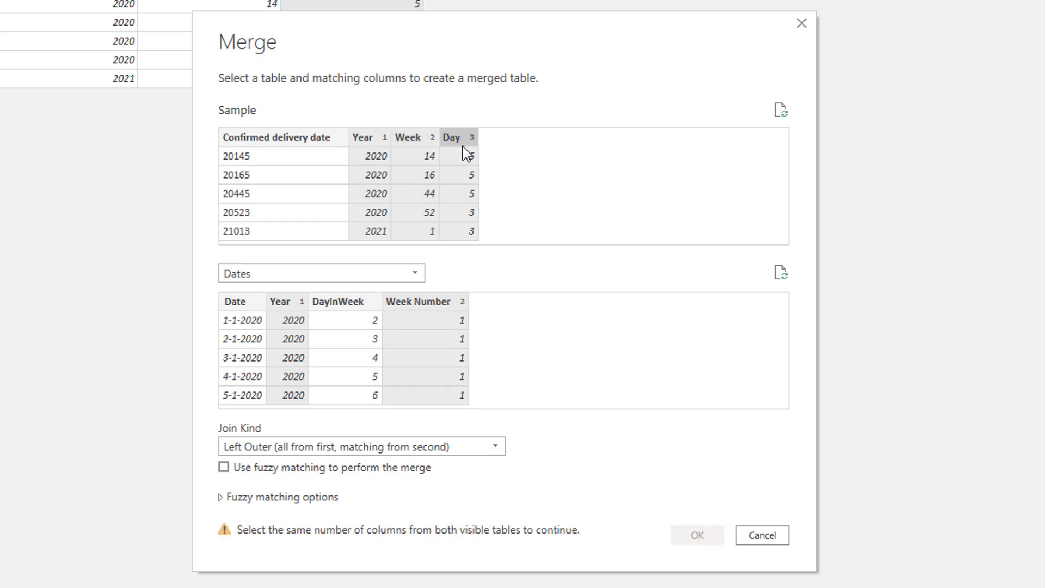
left_click(337, 302, "ctrl")
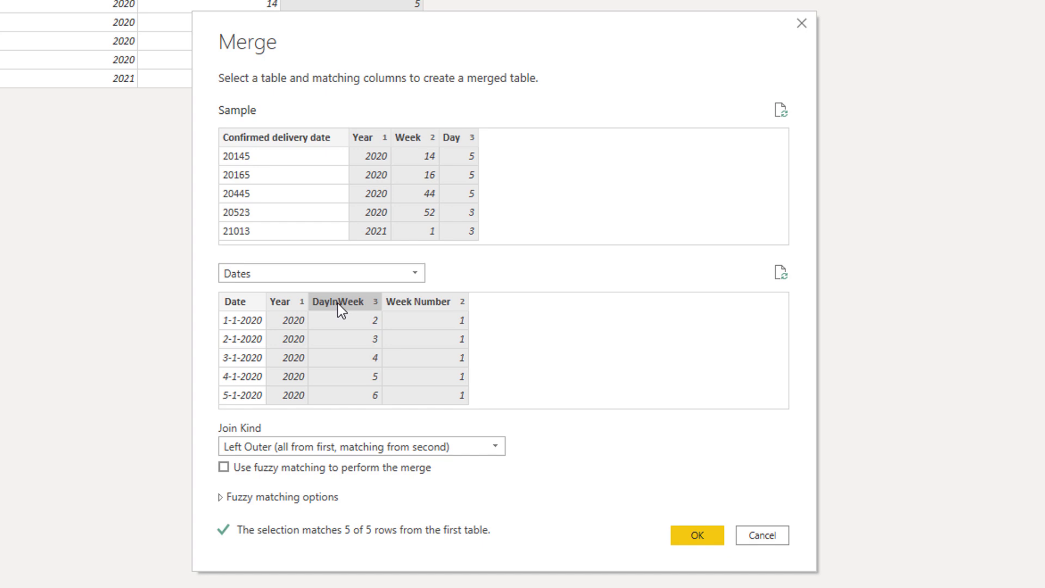
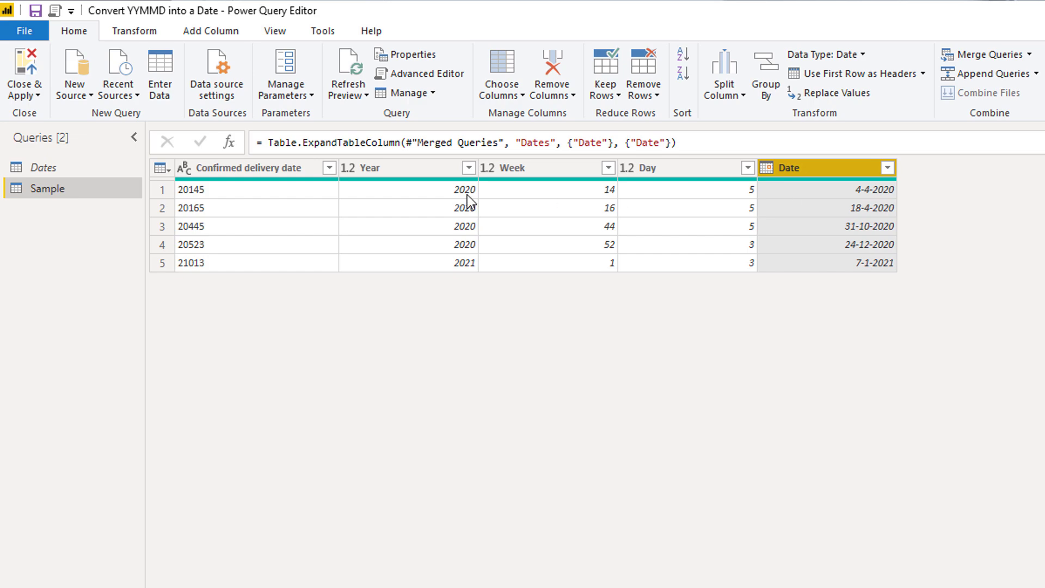
Step: Check in the Dates query at which number the DayInWeek values start each week, and return to the Sample query
left_click(37, 169)
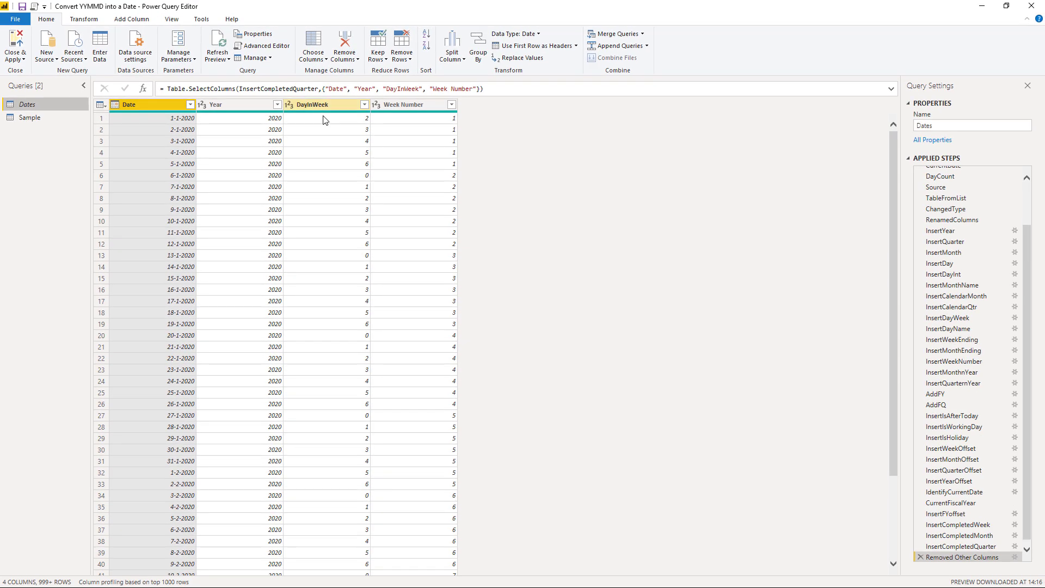
left_click(323, 177)
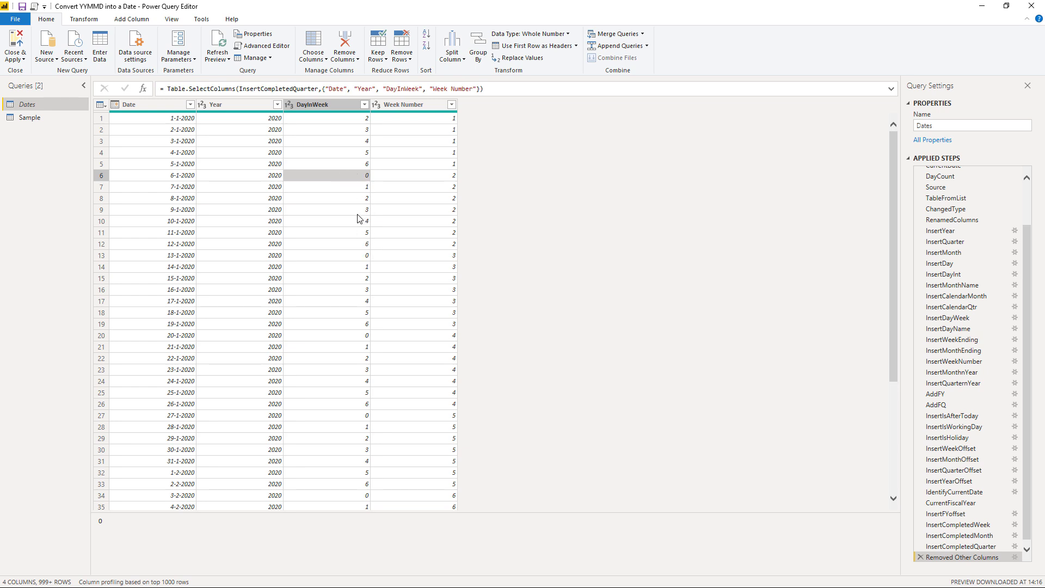
left_click(28, 118)
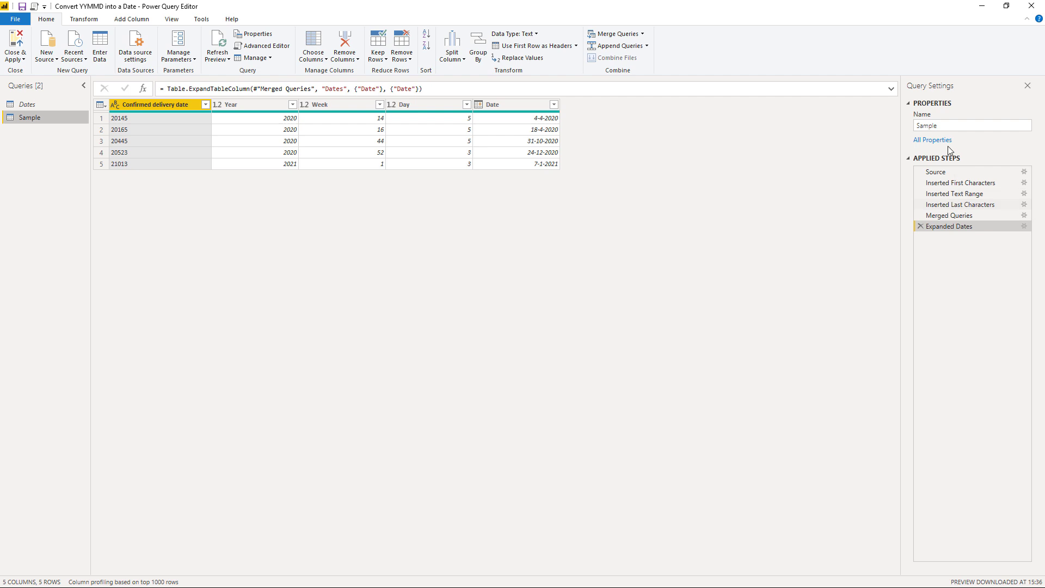
Step: Subtract 1 from the Number.From(Text.End) result in the Day column's formula of the Inserted Last Characters step
left_click_drag(952, 205, 974, 206)
left_click(539, 89)
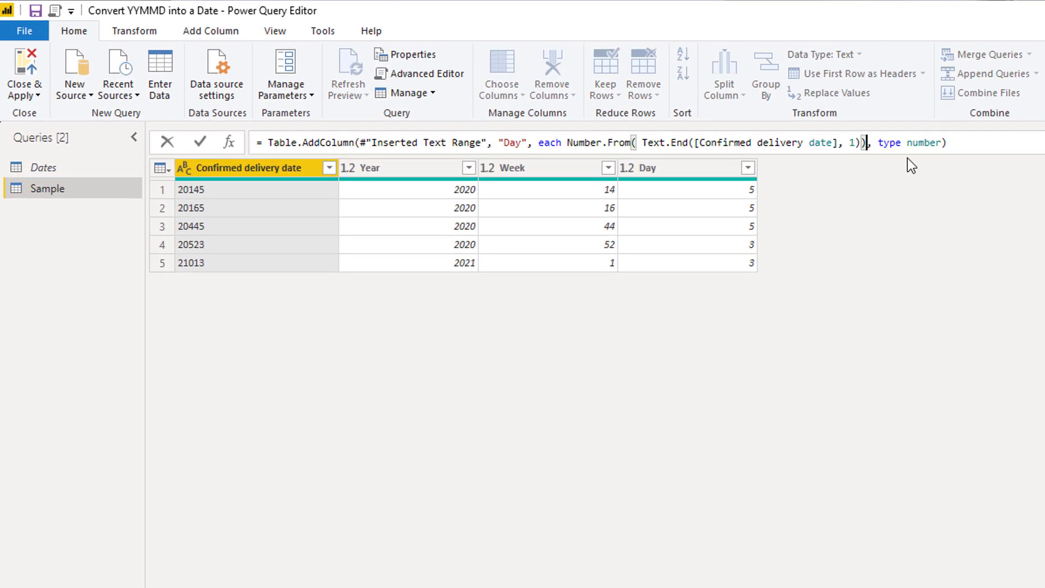
type("-1")
key("Return")
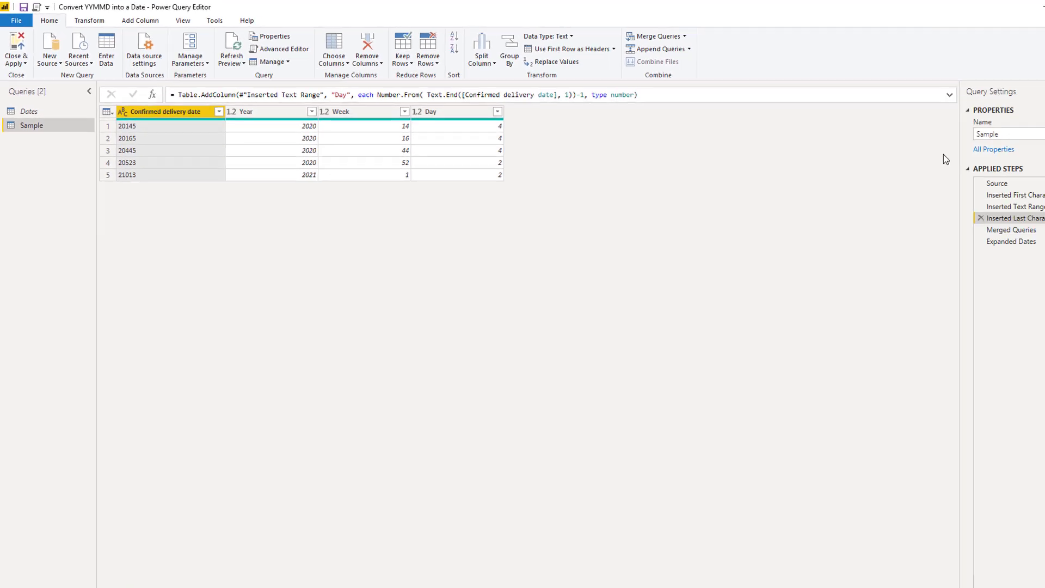
Step: After the Expanded Dates step of the Sample query, keep only the Confirmed delivery date and Date columns
left_click(1011, 242)
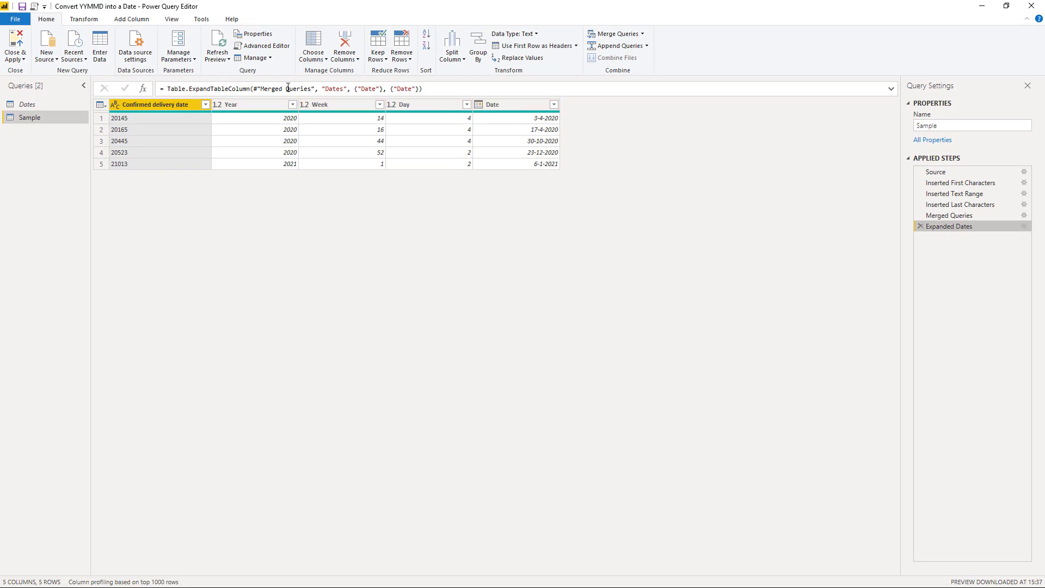
left_click(323, 61)
left_click(319, 73)
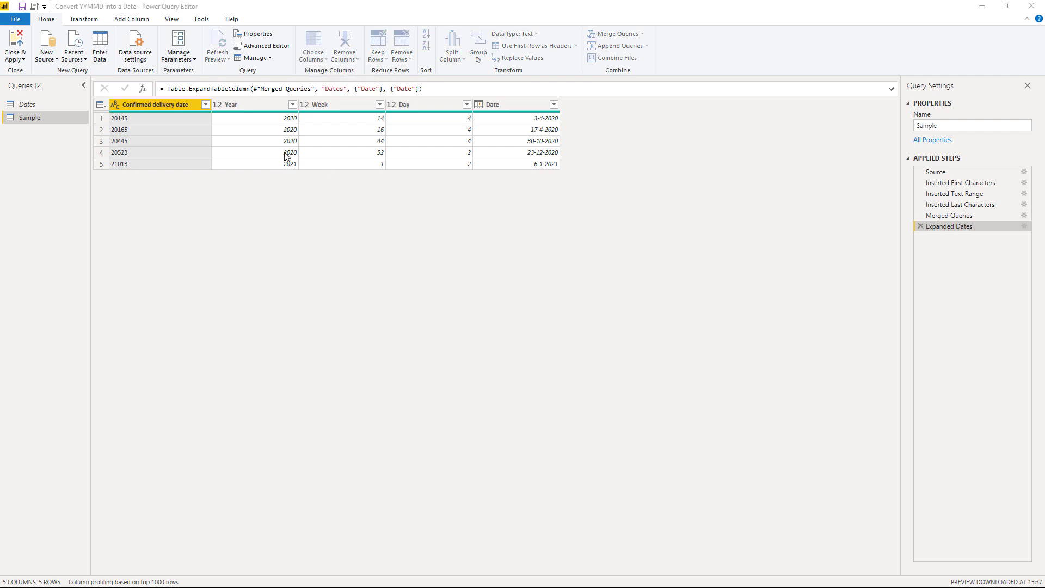
left_click(453, 208)
left_click(453, 251)
left_click(544, 441)
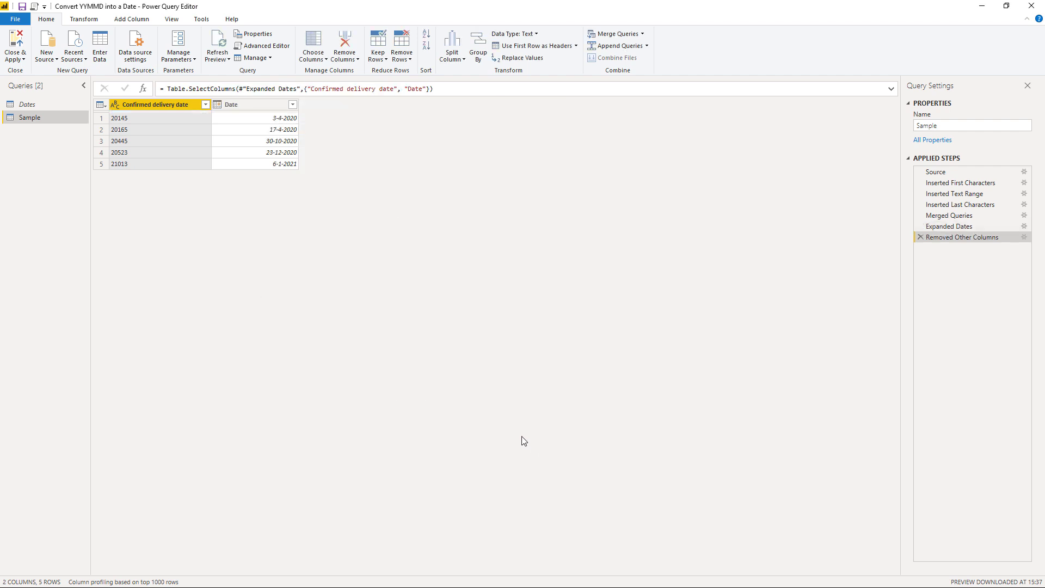